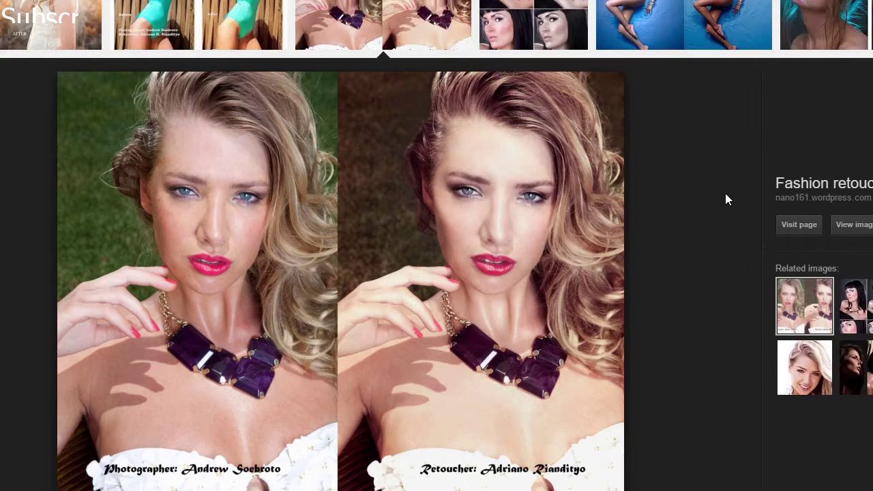
Preview the black-haired before/after retouch example and scroll through the retouching results grid.
scroll(536, 122, up, 3)
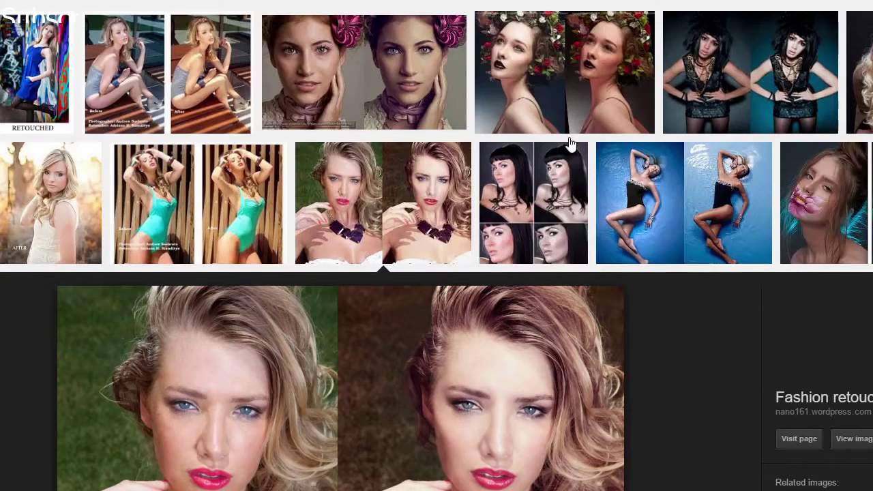
click(565, 229)
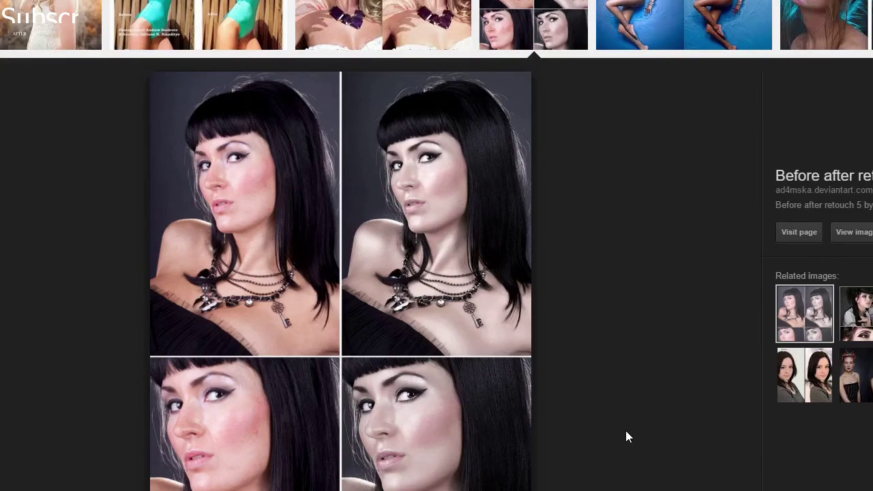
scroll(625, 431, up, 3)
scroll(370, 92, down, 5)
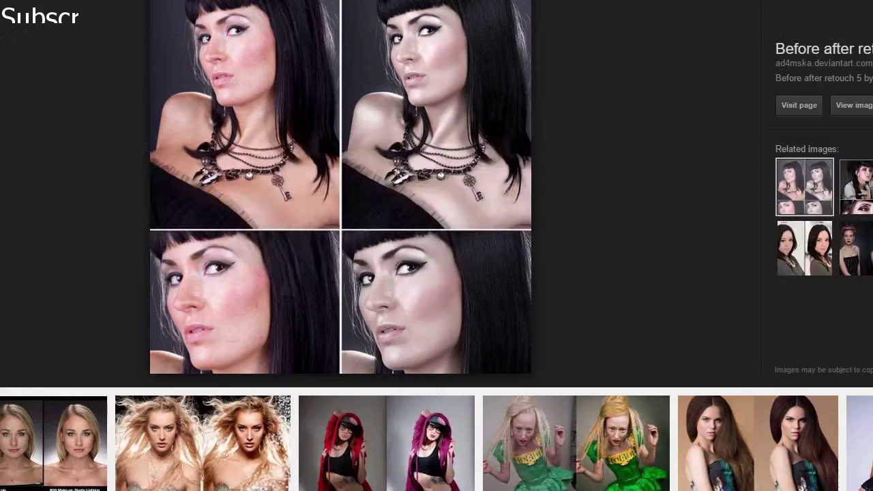
scroll(851, 248, down, 4)
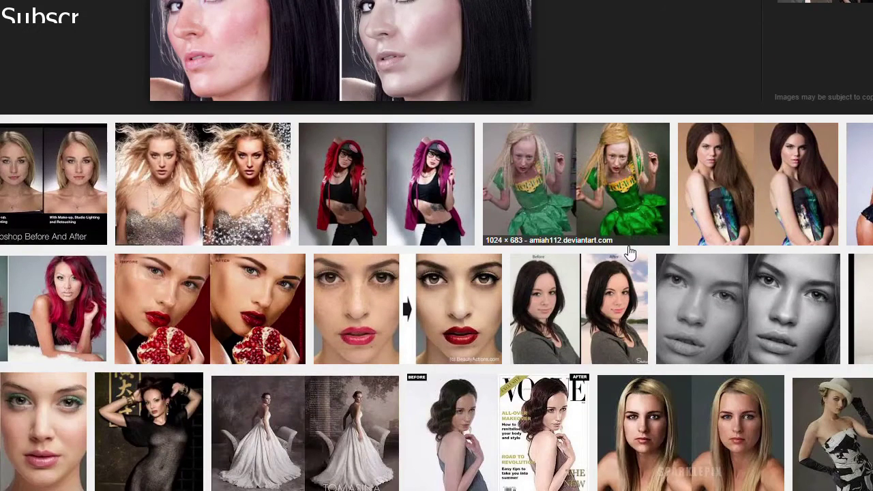
scroll(702, 347, up, 2)
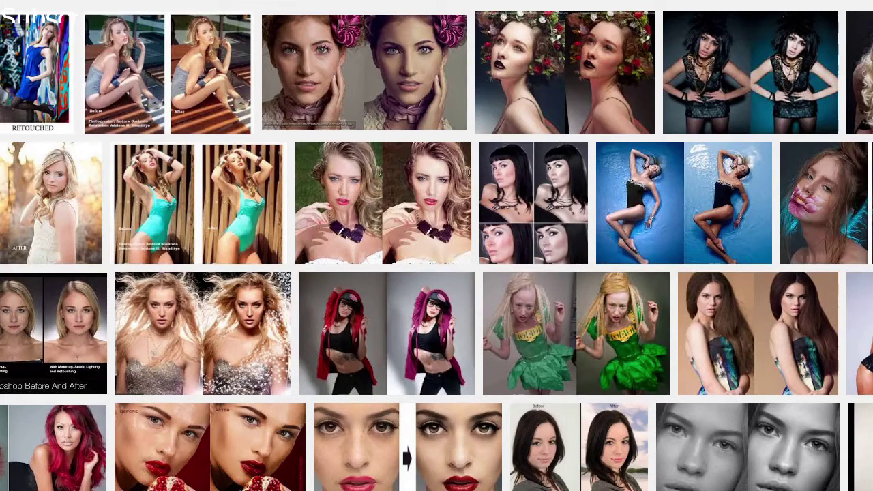
scroll(436, 273, down, 5)
Preview the 'fashion retouch 02' example, then switch to a related before/after retouch example.
click(272, 225)
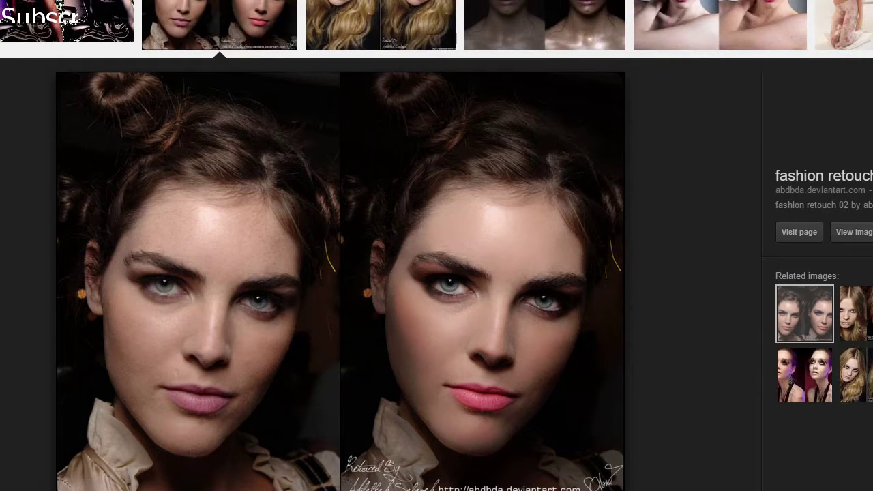
scroll(804, 324, down, 2)
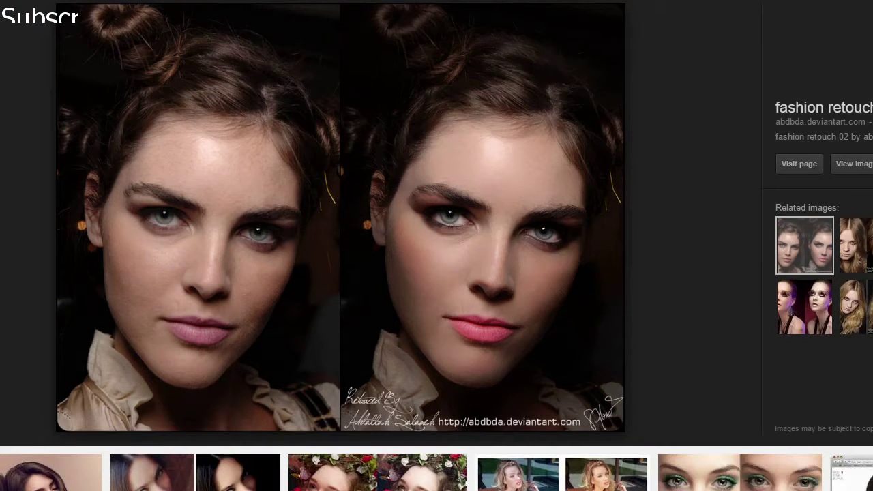
click(869, 253)
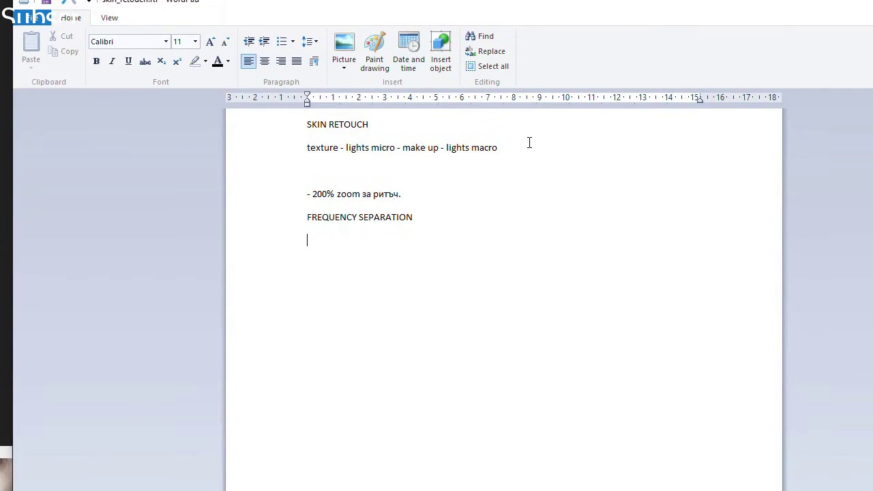
click(289, 149)
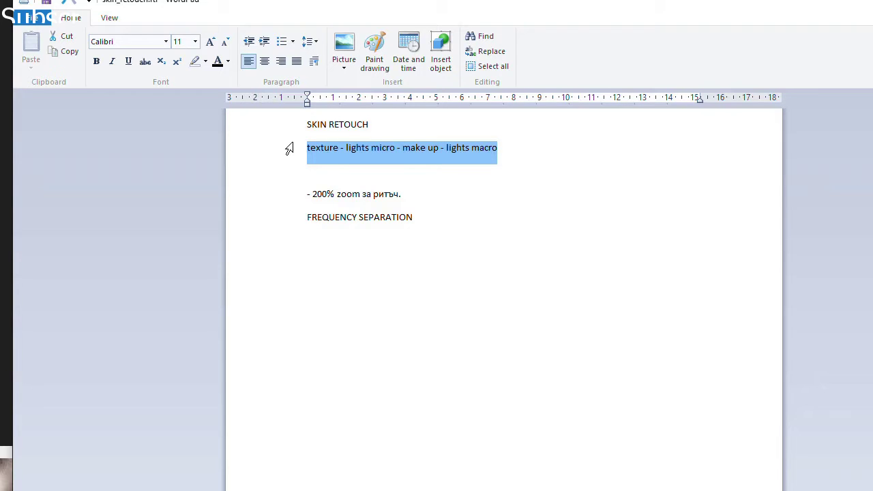
click(381, 149)
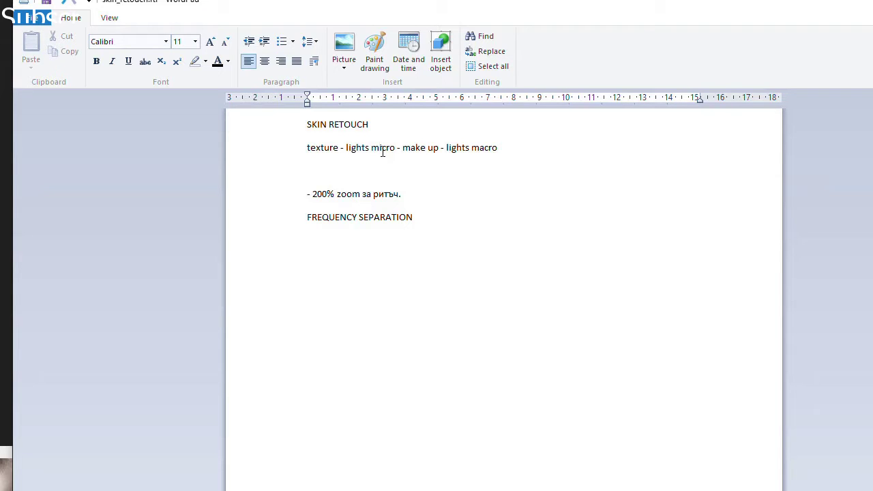
click(343, 147)
drag(308, 147, 516, 152)
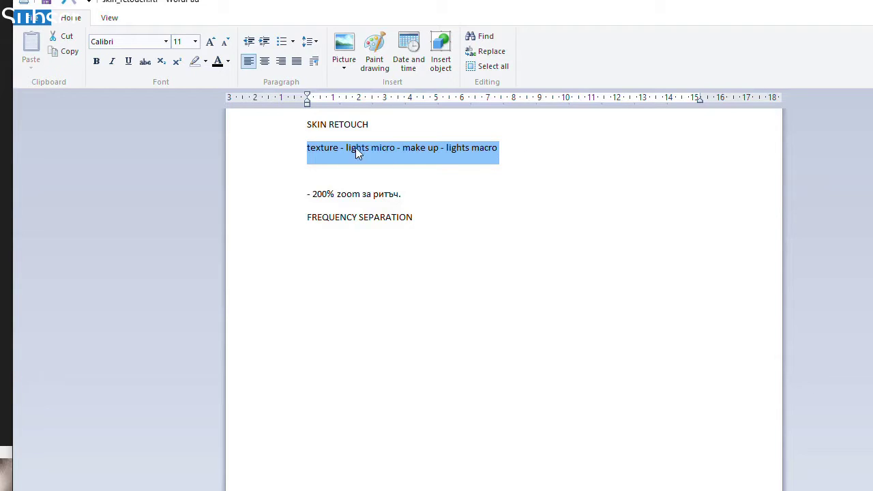
drag(342, 148, 307, 149)
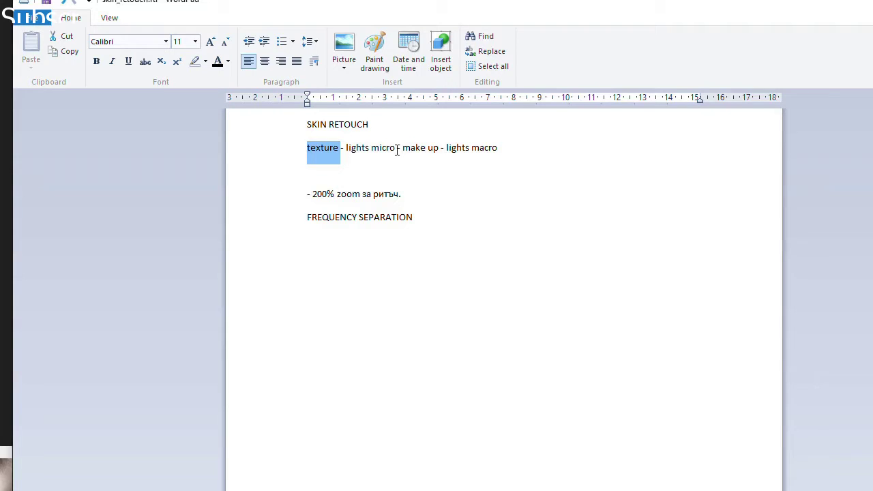
drag(397, 148, 346, 148)
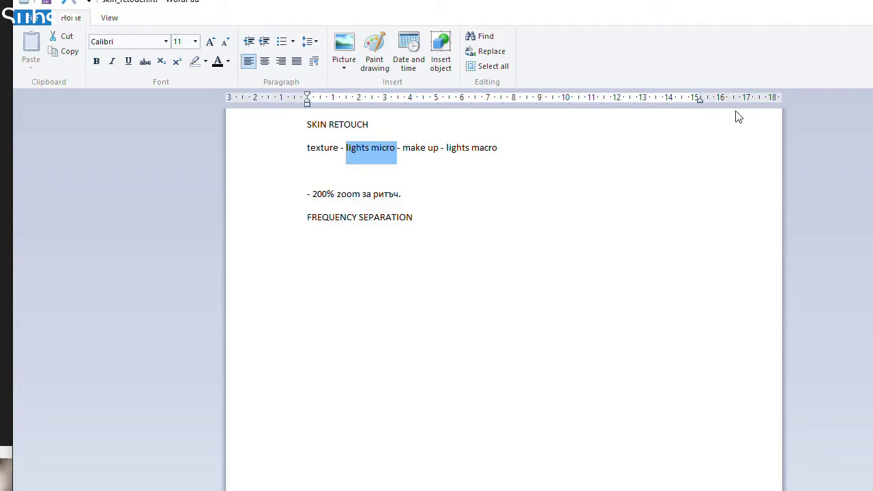
drag(442, 148, 414, 148)
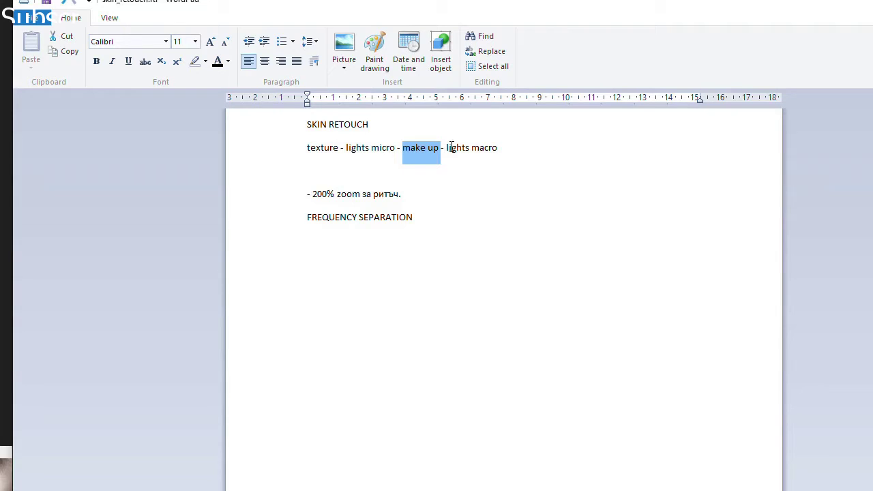
drag(442, 147, 513, 157)
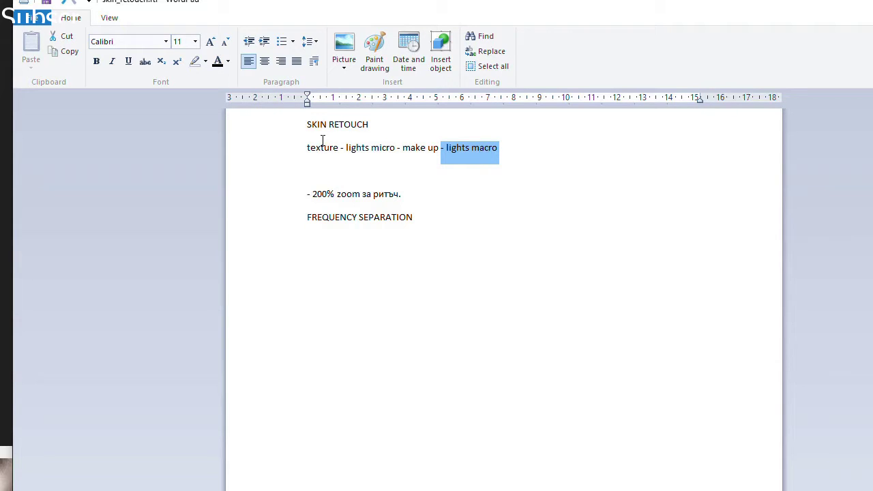
drag(337, 147, 295, 157)
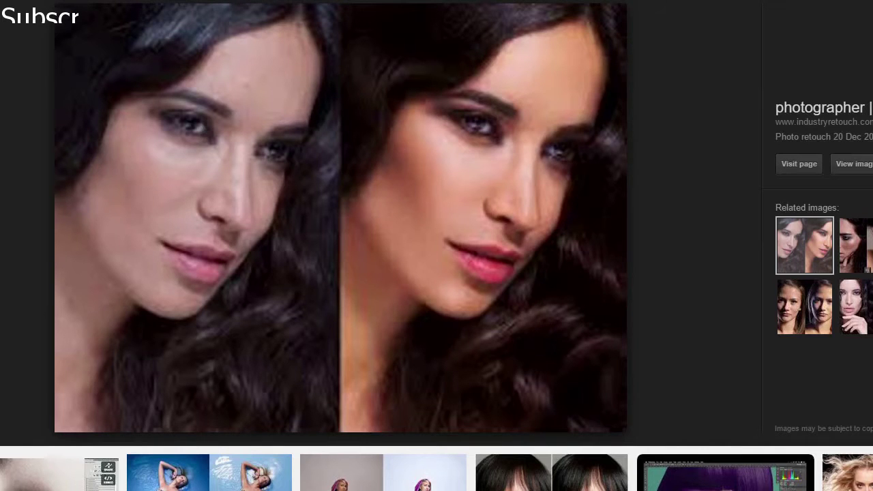
Open the retouching video screenshot example and clear the highlight on 'texture'.
click(69, 486)
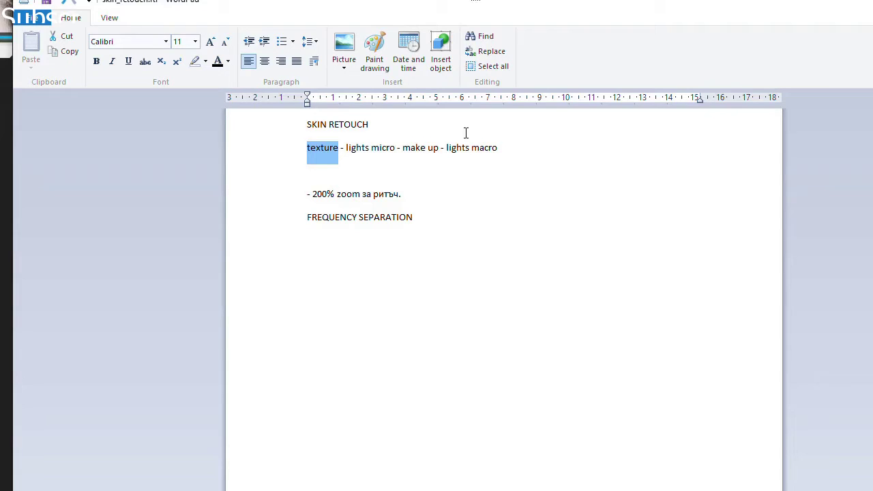
click(521, 150)
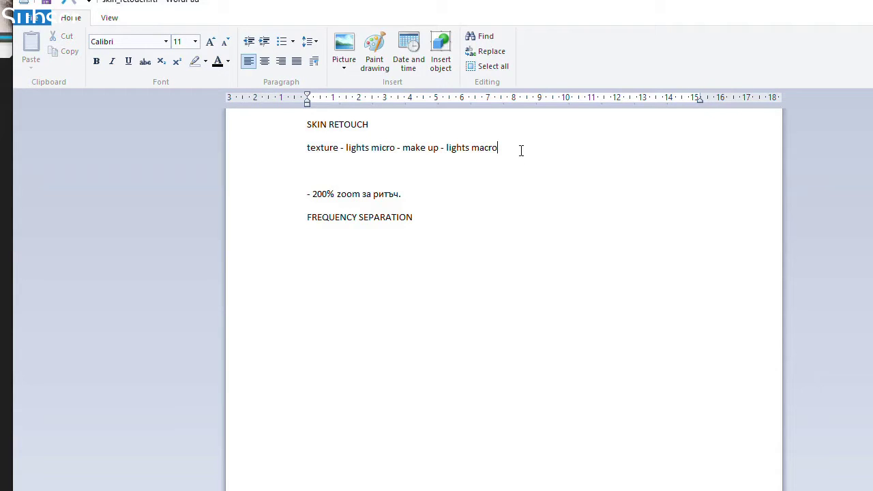
key(Delete)
key(Return)
key(Return)
key(Return)
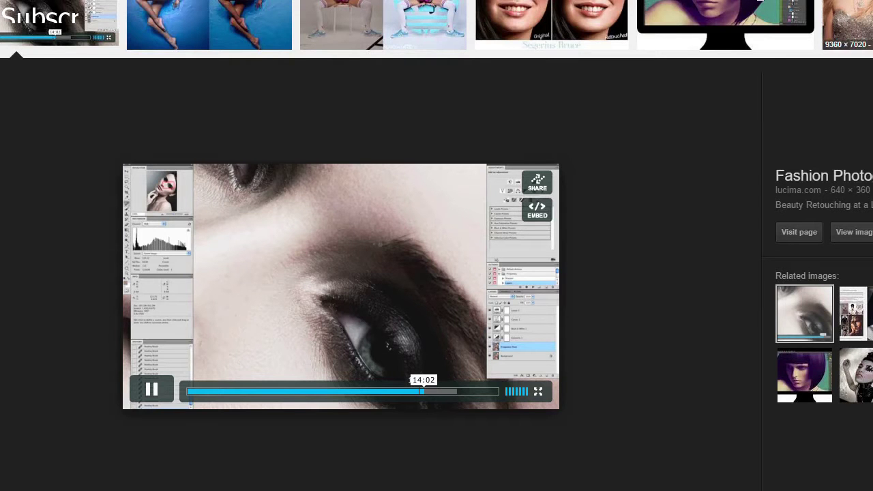
Step to the next example, open the high-end fashion retouch, then the Frequency Separation slide.
key(Left)
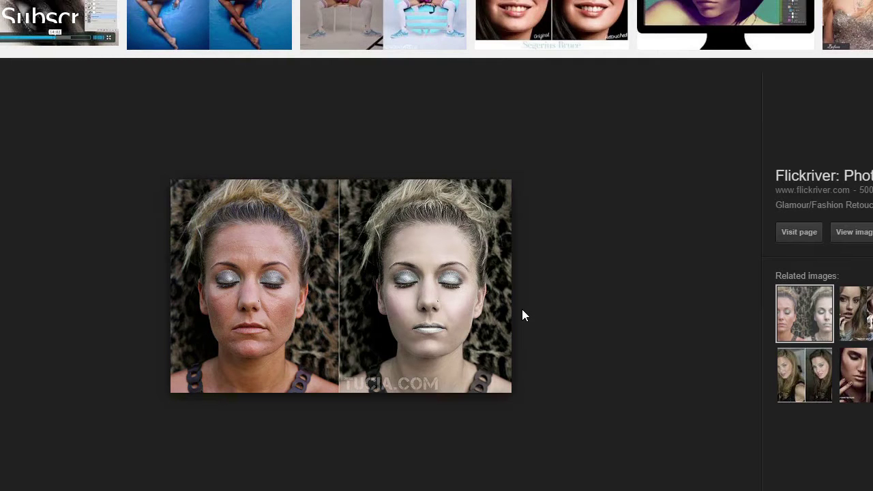
click(866, 321)
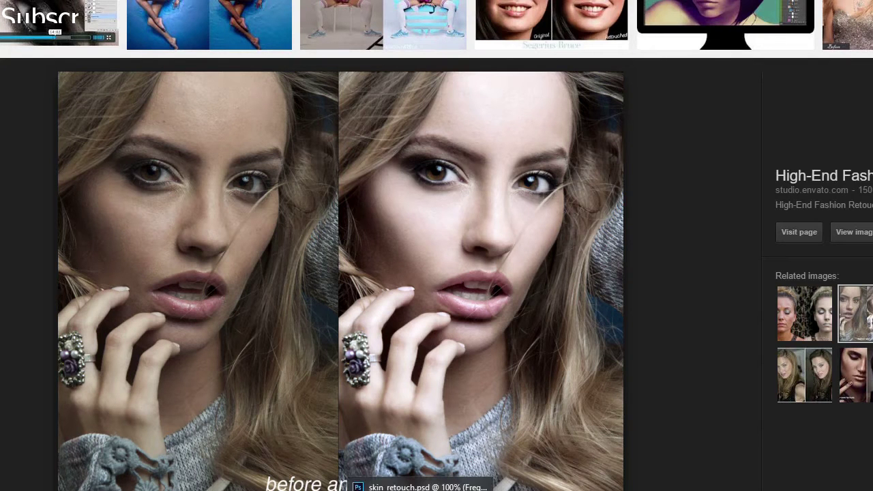
click(536, 487)
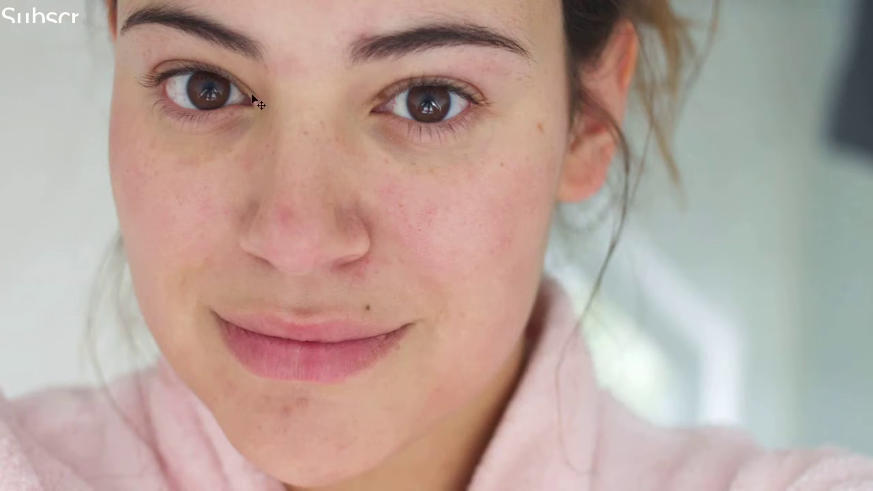
Open Photoshop's Filter menu on the freckled pink-robe portrait.
key(alt+t)
Open Filter > Noise > Dust & Scratches, previewing at Radius 22 pixels, Threshold 0.
click(136, 1)
mouse_move(133, 91)
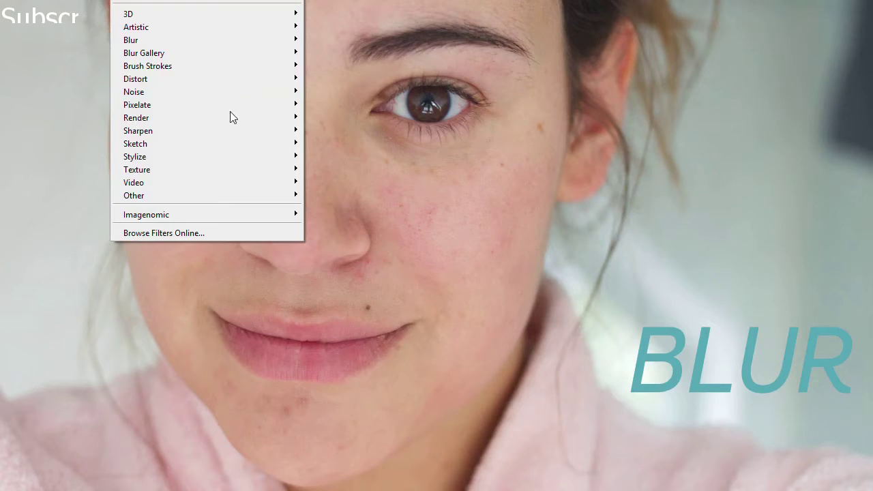
click(545, 184)
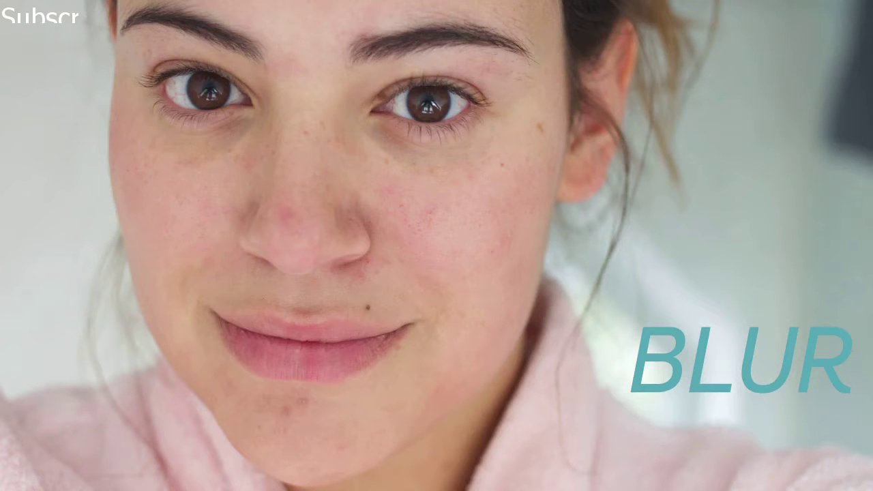
click(137, 1)
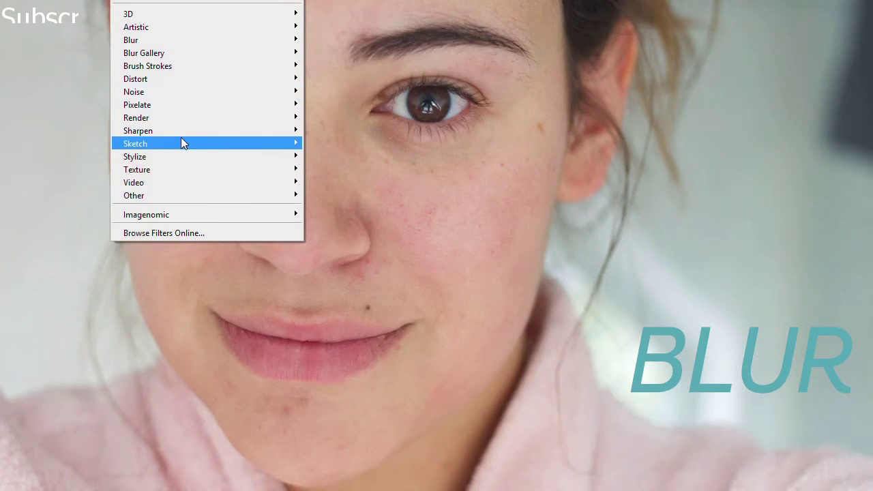
click(409, 219)
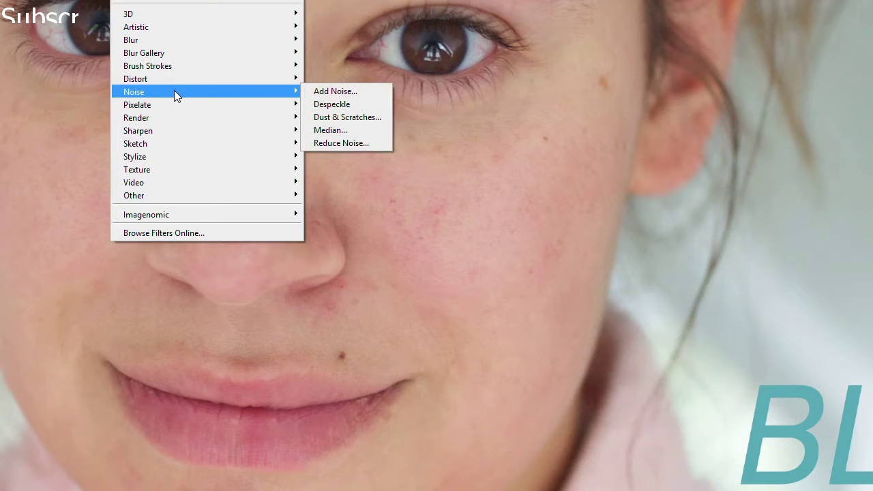
click(363, 118)
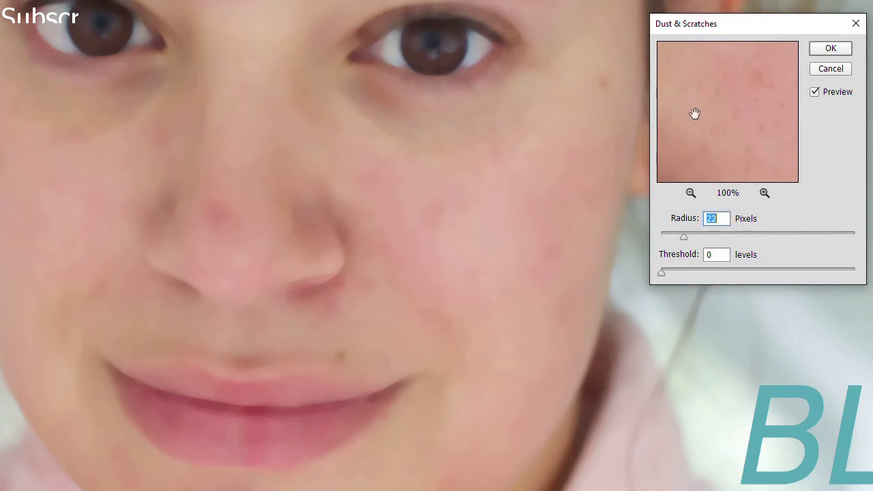
Apply Dust & Scratches at Radius 12 pixels and Threshold 9, checking cheek skin in the preview.
drag(683, 236, 673, 238)
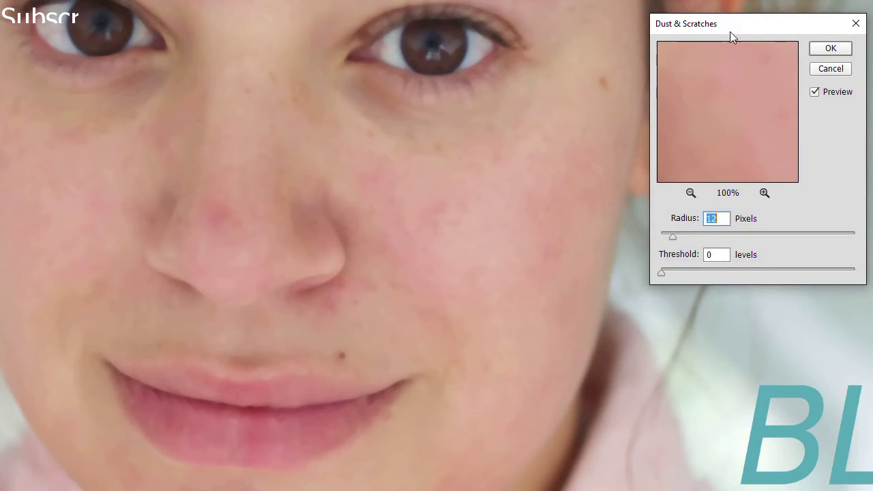
drag(729, 33, 446, 61)
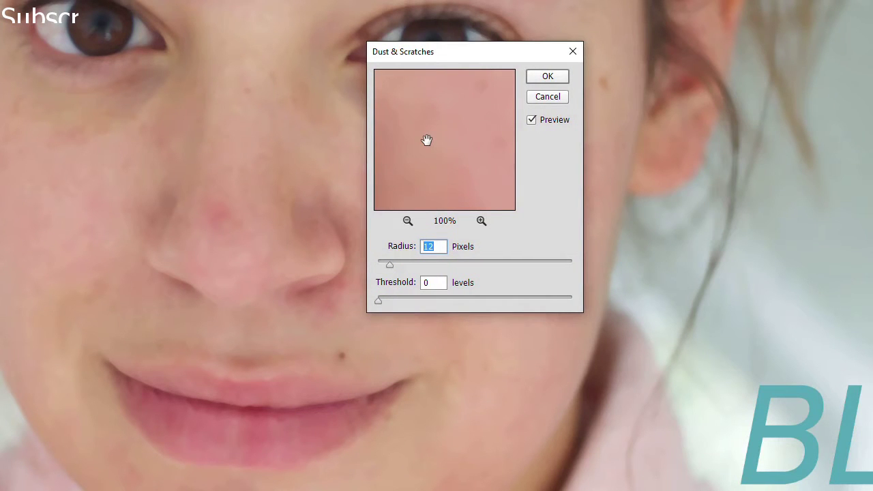
mouse_move(435, 164)
mouse_down()
mouse_move(414, 109)
mouse_move(469, 86)
mouse_up()
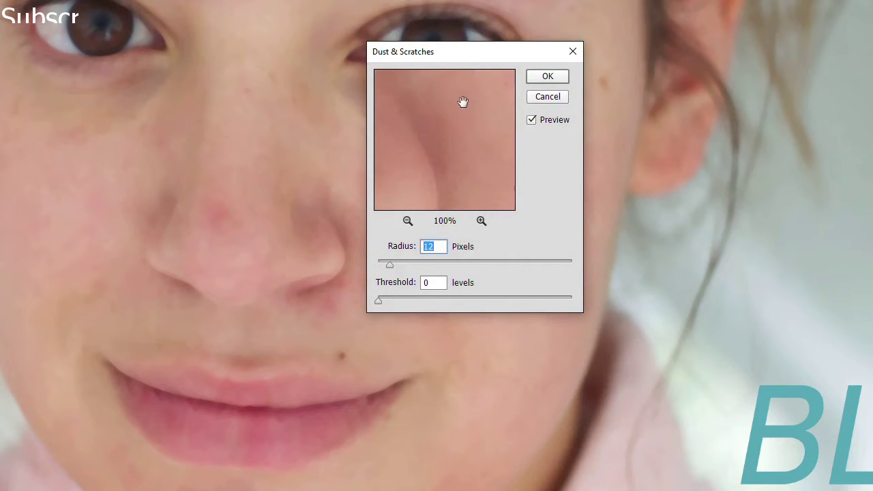
mouse_move(377, 304)
mouse_down()
mouse_move(415, 300)
mouse_move(387, 300)
mouse_up()
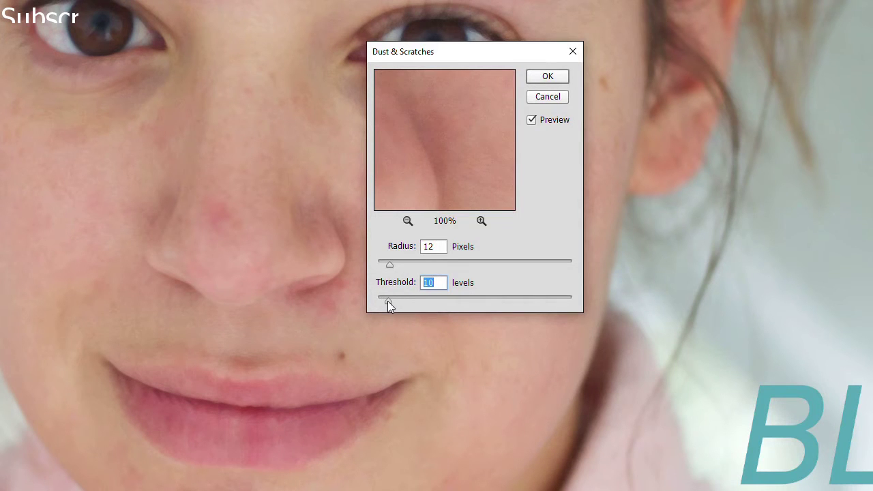
click(352, 134)
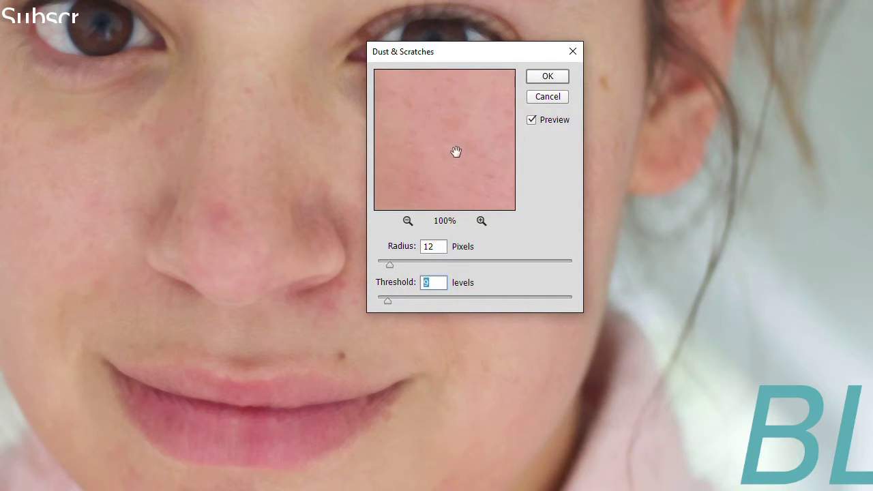
mouse_move(443, 150)
mouse_down()
mouse_move(418, 143)
mouse_move(441, 86)
mouse_move(495, 119)
mouse_up()
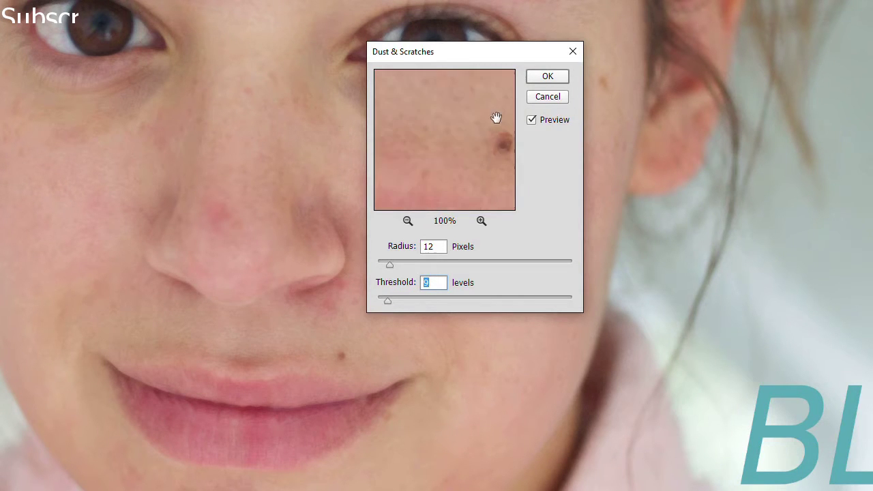
drag(396, 172, 442, 157)
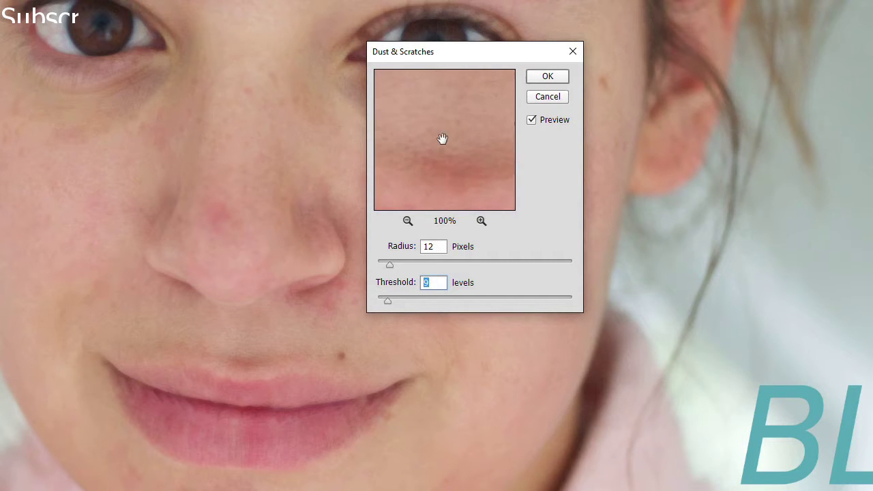
drag(385, 303, 385, 304)
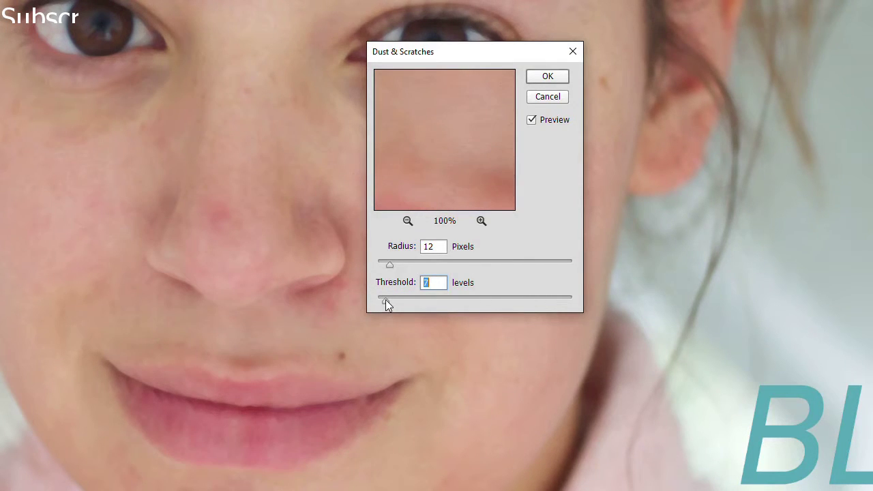
key(Up)
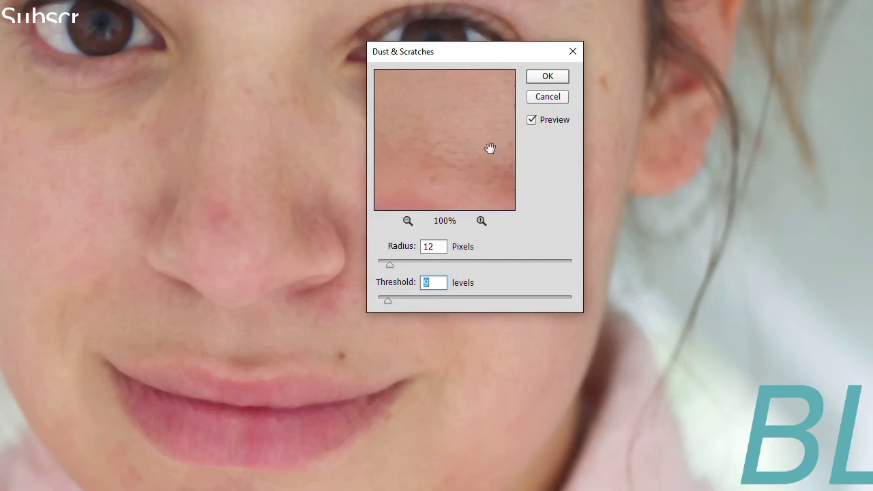
click(549, 80)
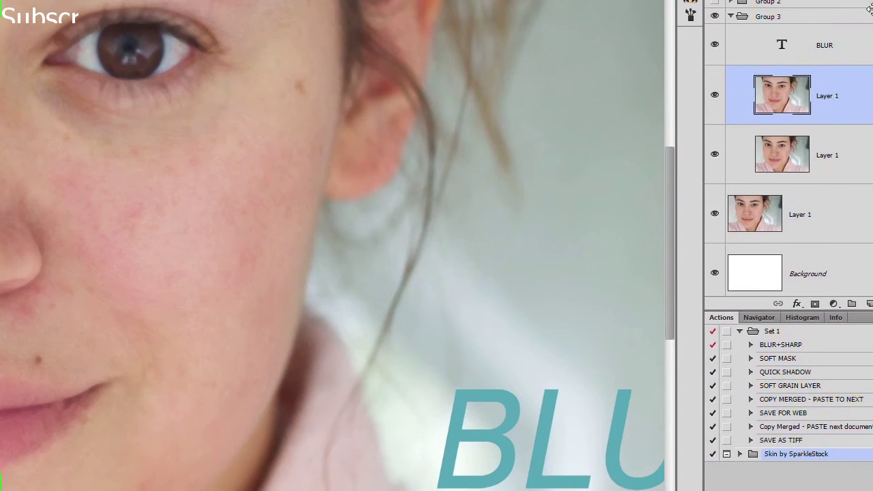
Start renaming the filtered top Layer 1 in the Layers panel.
double_click(835, 96)
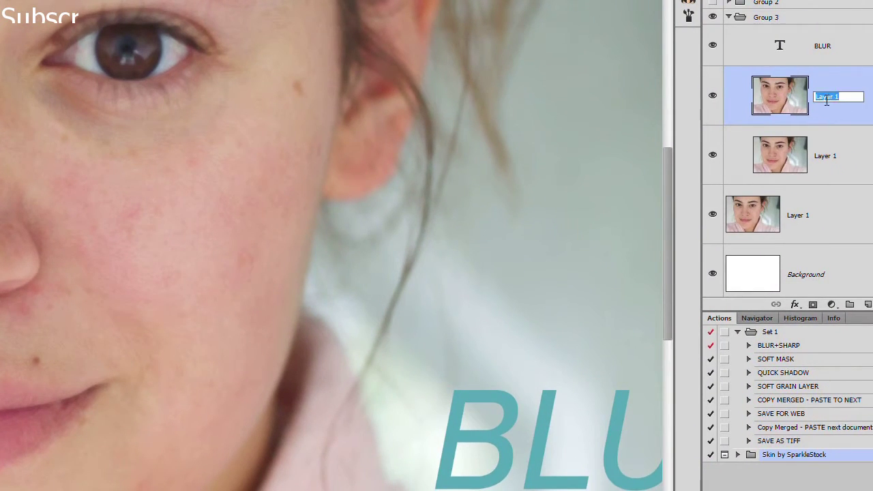
Name the layer after Dust & Scratches and give it a white layer mask.
key(ctrl+v)
key(Return)
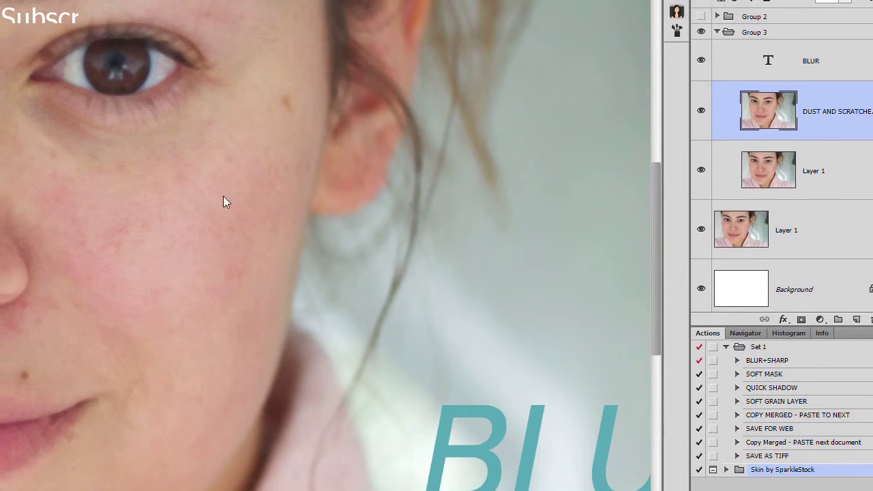
drag(166, 208, 426, 176)
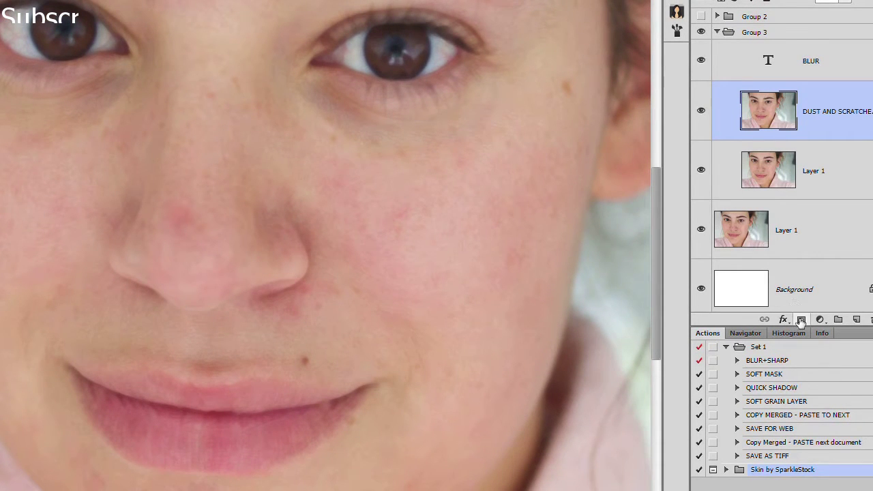
click(800, 319)
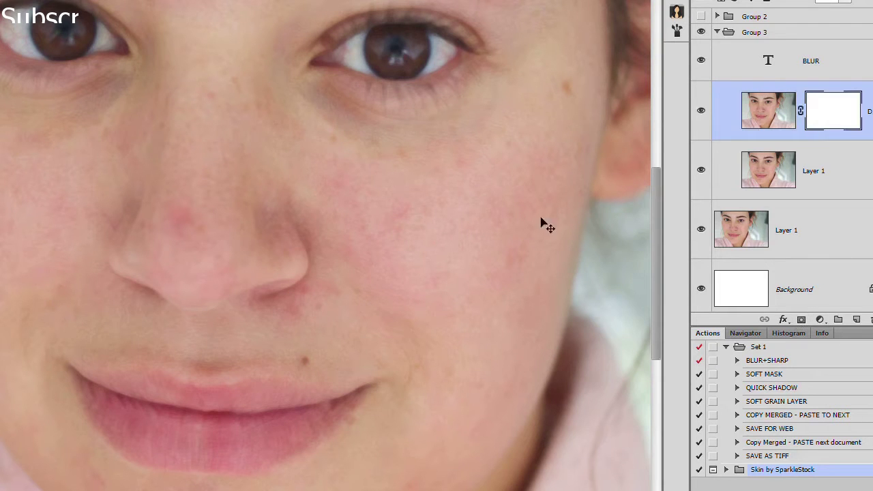
Paint black on the mask over the eyes, lips and eyebrows to keep them sharp.
mouse_move(333, 31)
mouse_down()
mouse_move(338, 70)
mouse_move(425, 30)
mouse_move(341, 71)
mouse_up()
drag(58, 52, 48, 7)
mouse_move(174, 396)
mouse_down()
mouse_move(195, 415)
mouse_move(181, 415)
mouse_move(214, 438)
mouse_move(170, 413)
mouse_move(157, 298)
mouse_move(243, 332)
mouse_up()
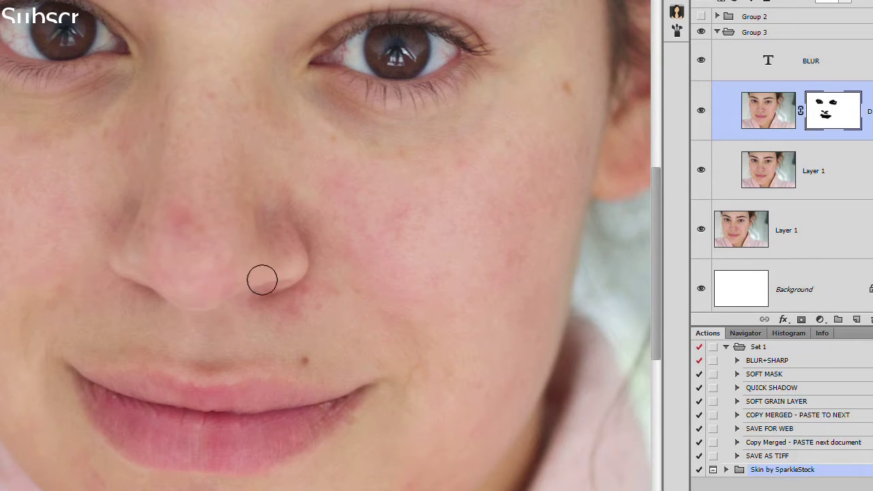
drag(277, 103, 146, 379)
drag(388, 288, 6, 269)
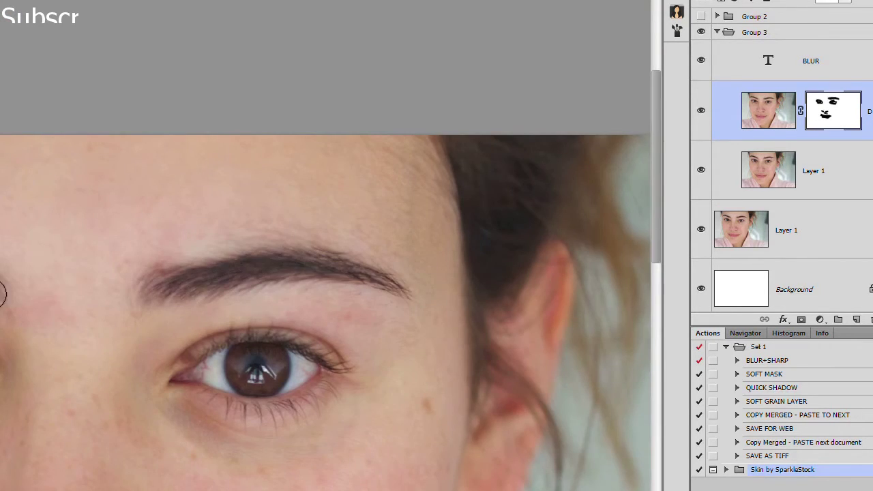
drag(559, 261, 499, 46)
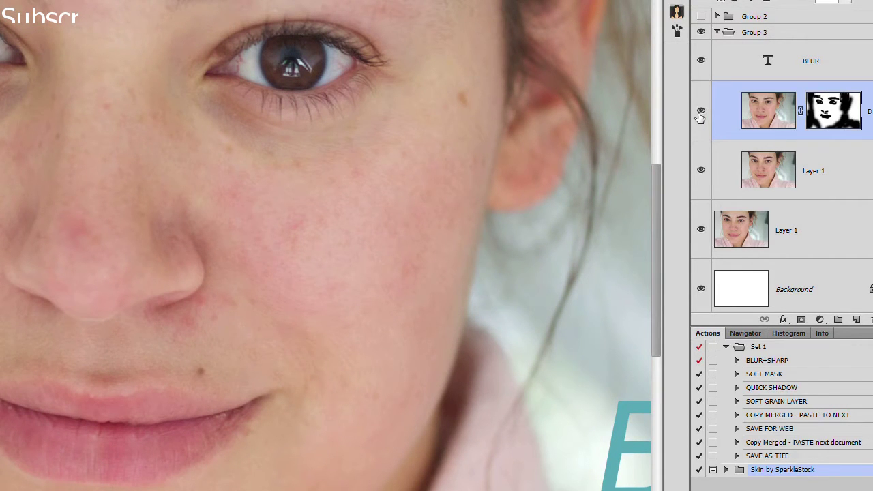
Shrink the brush and move the middle Layer 1 above the masked layer.
key(bracketleft)
key(bracketleft)
key(bracketleft)
key(bracketleft)
click(793, 167)
scroll(808, 164, down, 1)
drag(781, 154, 757, 79)
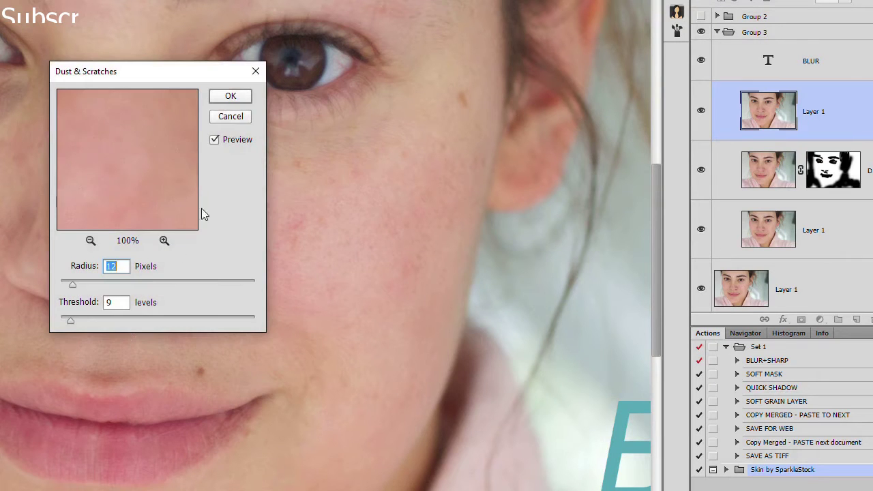
Apply Dust & Scratches again to that layer with Radius 21 pixels.
drag(157, 82, 503, 125)
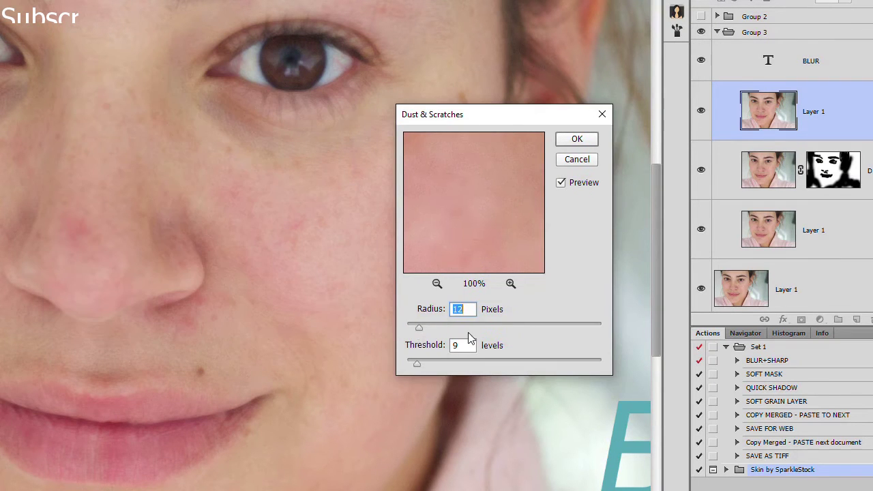
drag(418, 332, 430, 333)
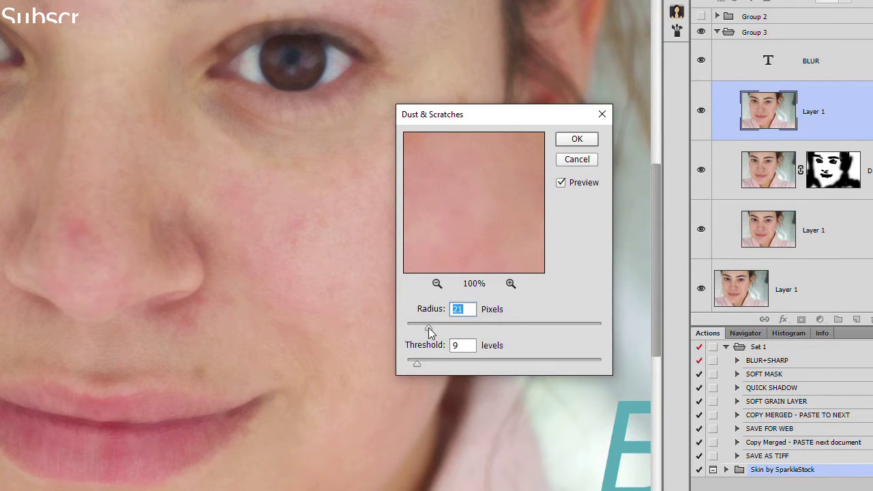
click(572, 140)
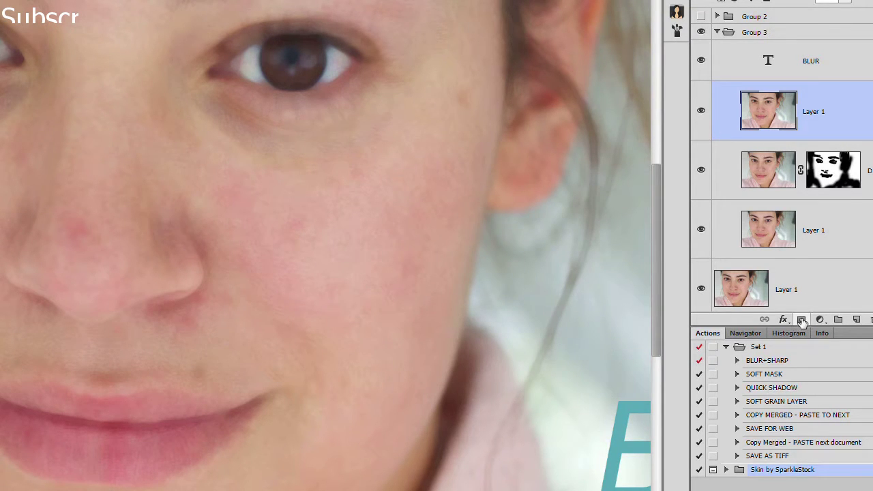
Add a black mask, then paint smoothing back over blemishes below the eye, cheek, lip and nostril.
alt+click(801, 320)
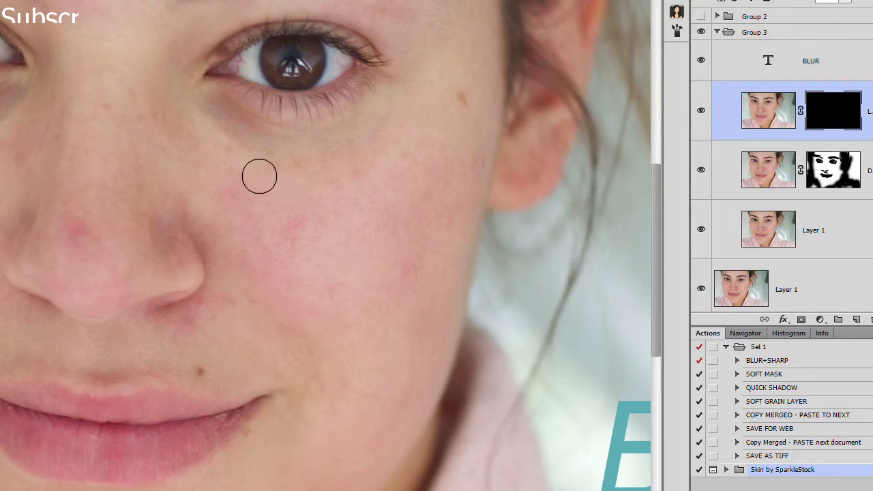
click(236, 151)
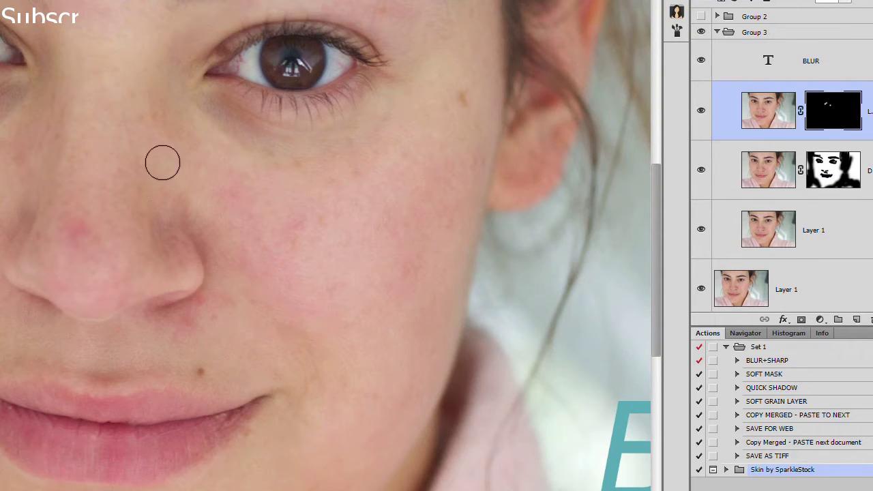
click(463, 99)
drag(408, 116, 399, 283)
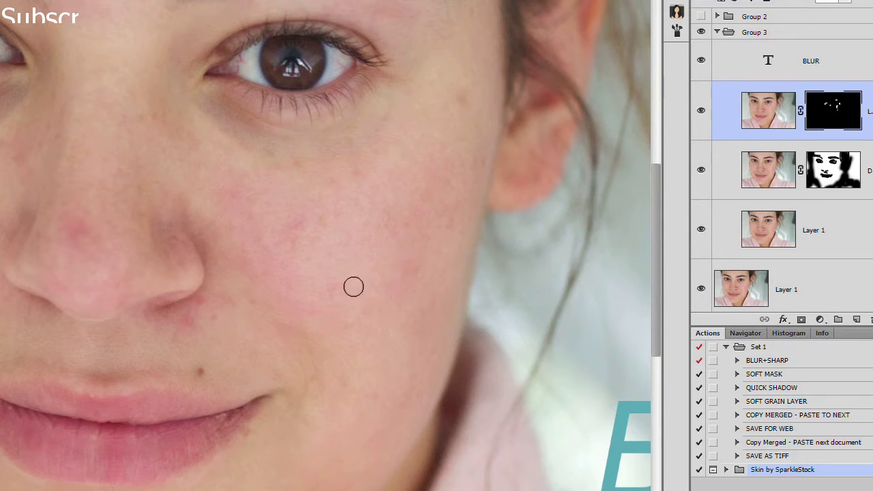
click(197, 371)
click(207, 308)
Pan across the cheeks, lips, chin, eyes and eyebrows to inspect the retouched skin.
scroll(41, 198, up, 3)
scroll(65, 201, up, 2)
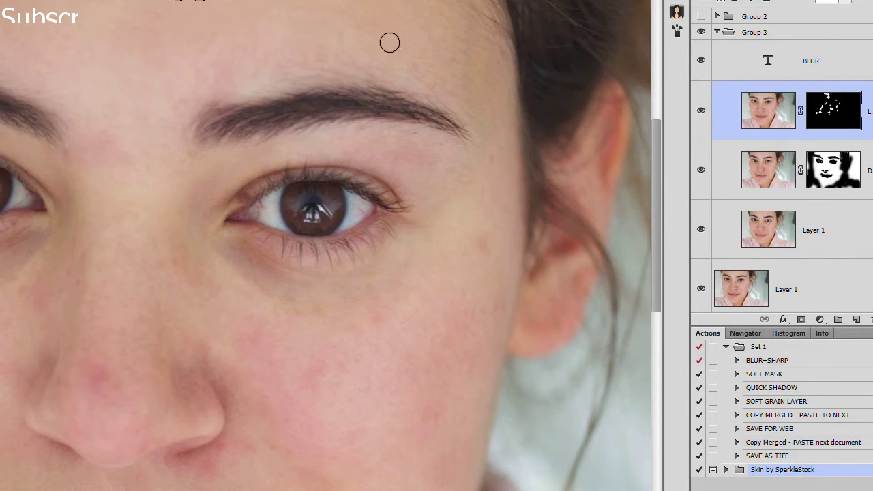
drag(399, 208, 309, 48)
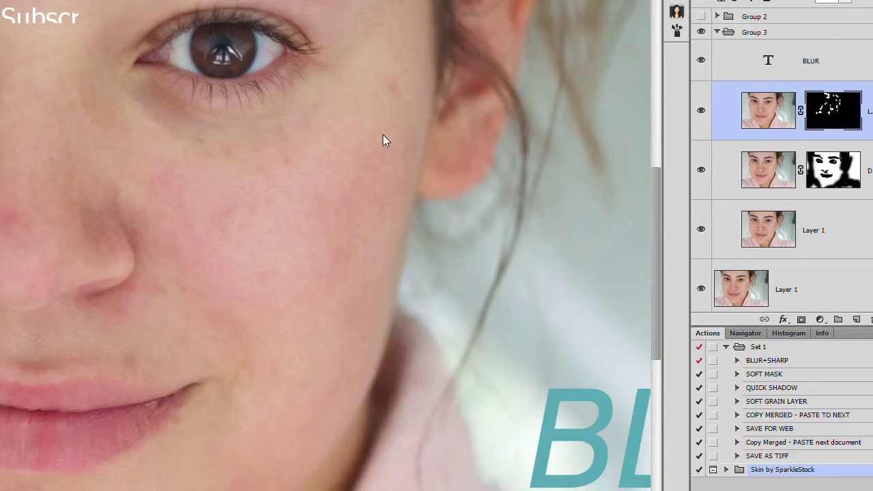
drag(286, 430, 341, 257)
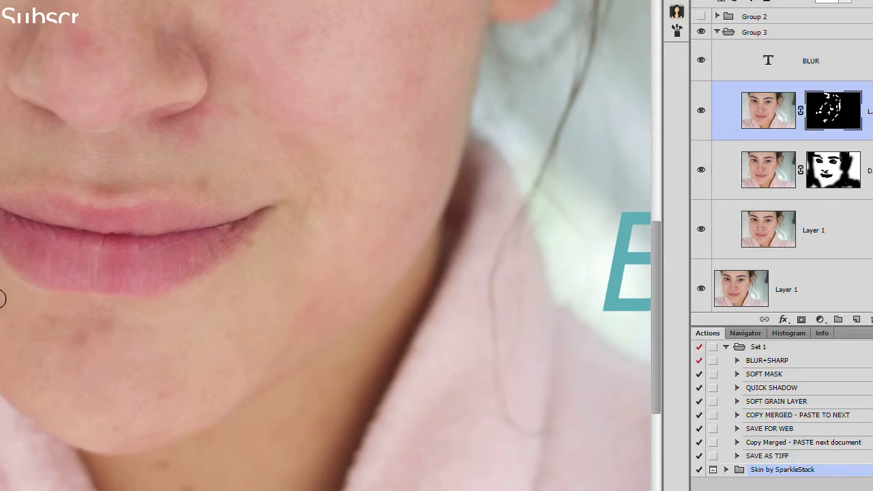
drag(164, 385, 168, 316)
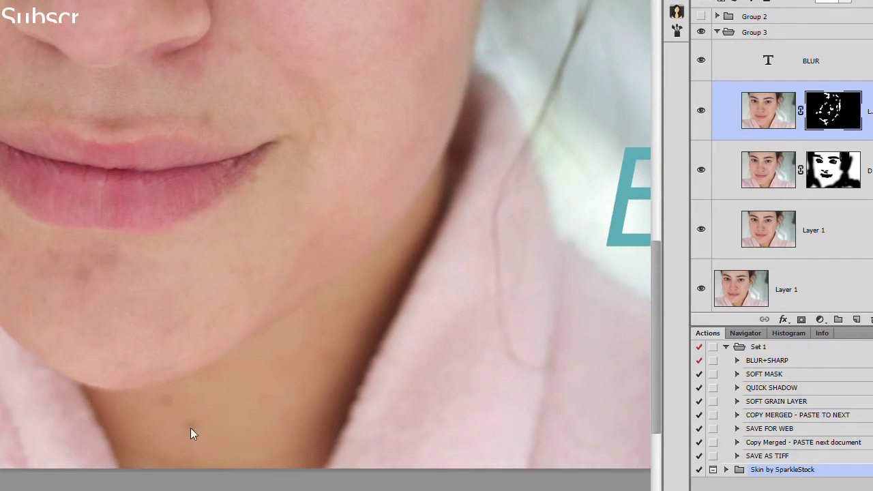
drag(187, 166, 286, 452)
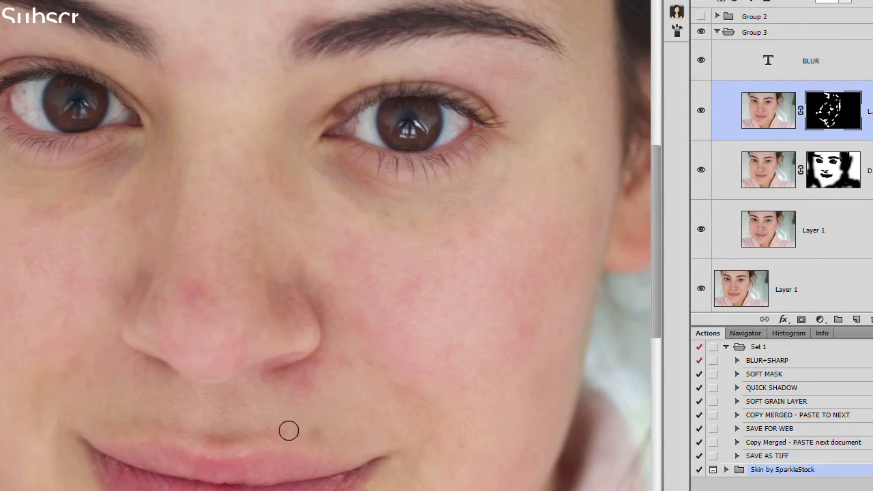
drag(73, 294, 152, 355)
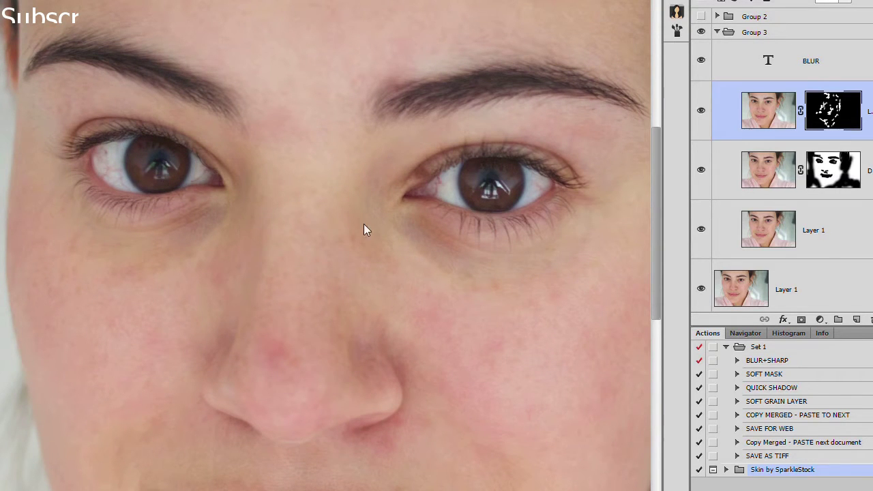
drag(151, 277, 162, 322)
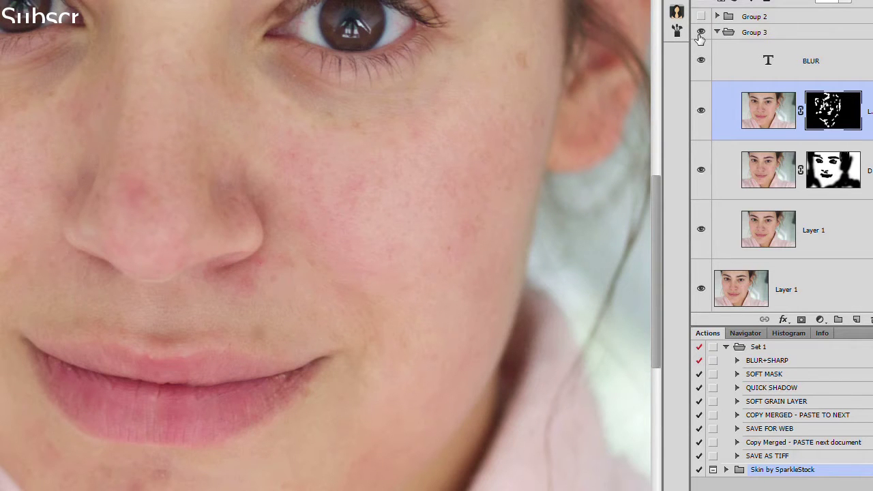
click(700, 32)
key(ctrl+plus)
mouse_move(409, 247)
mouse_down()
mouse_move(257, 265)
mouse_move(224, 301)
mouse_up()
click(701, 33)
click(701, 33)
click(701, 33)
click(701, 33)
key(ctrl+minus)
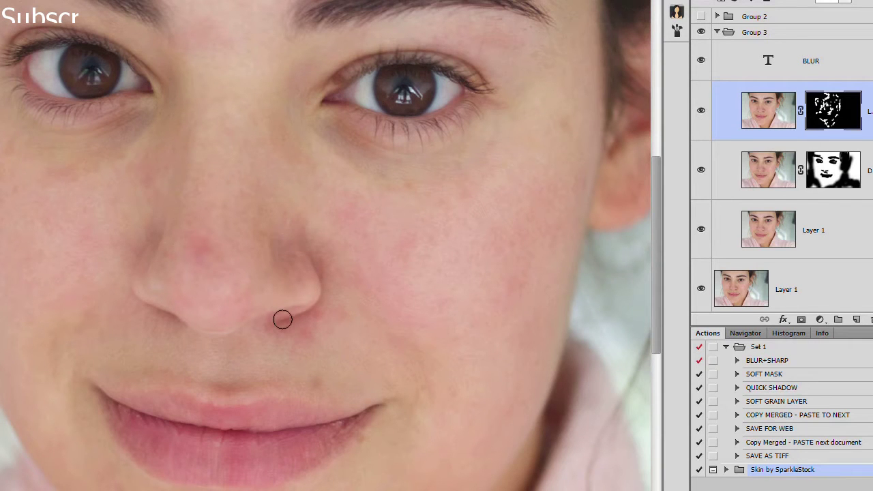
scroll(283, 320, up, 2)
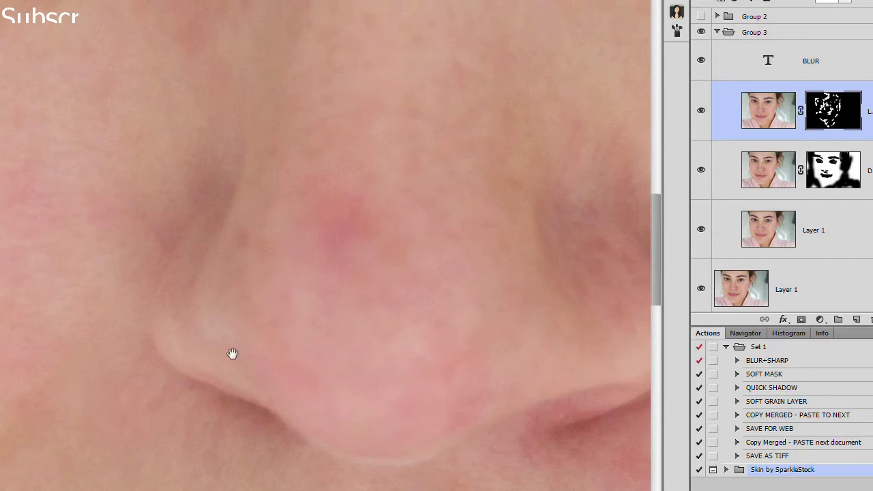
mouse_move(121, 356)
mouse_down()
mouse_move(460, 298)
mouse_move(526, 91)
mouse_up()
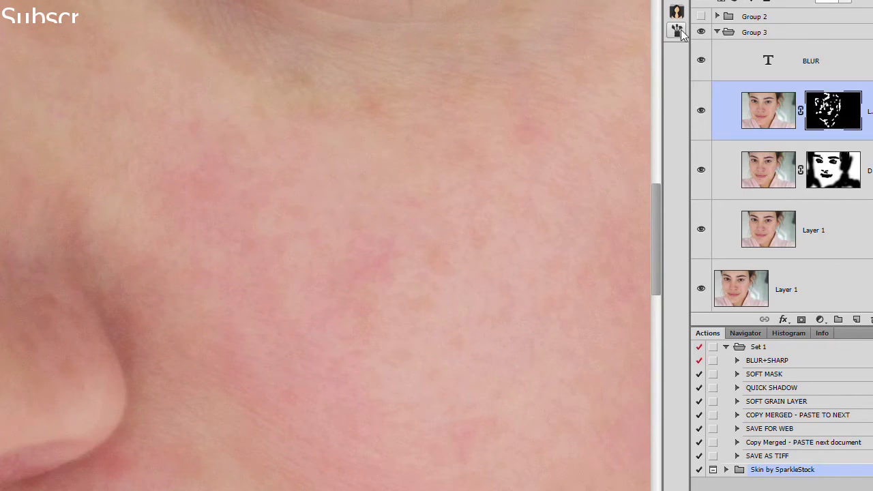
click(701, 18)
click(716, 16)
click(716, 17)
click(703, 18)
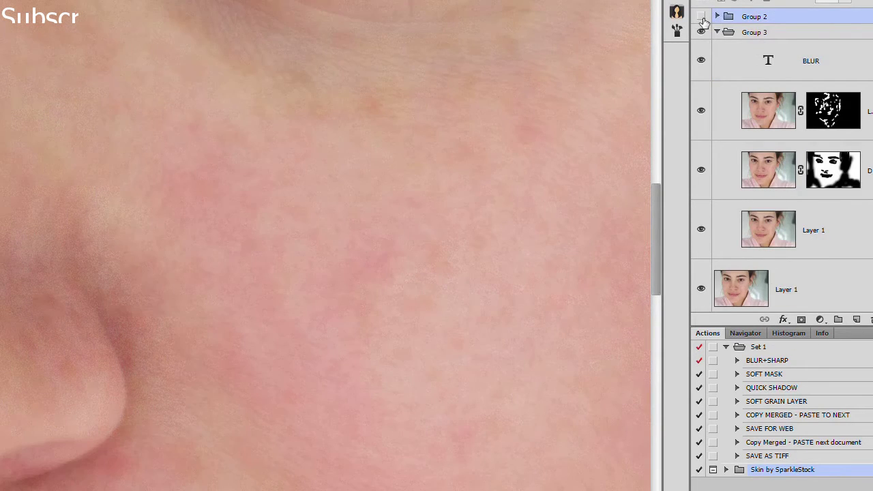
click(701, 17)
click(701, 17)
click(701, 17)
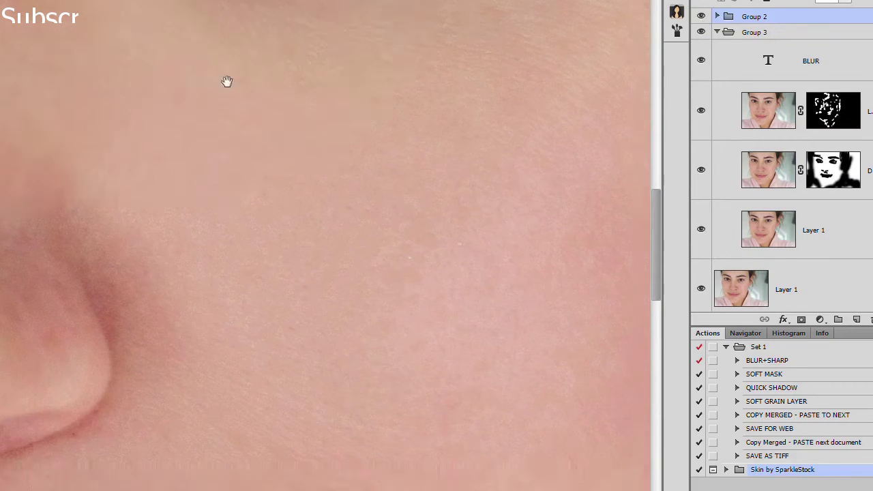
scroll(272, 103, down, 5)
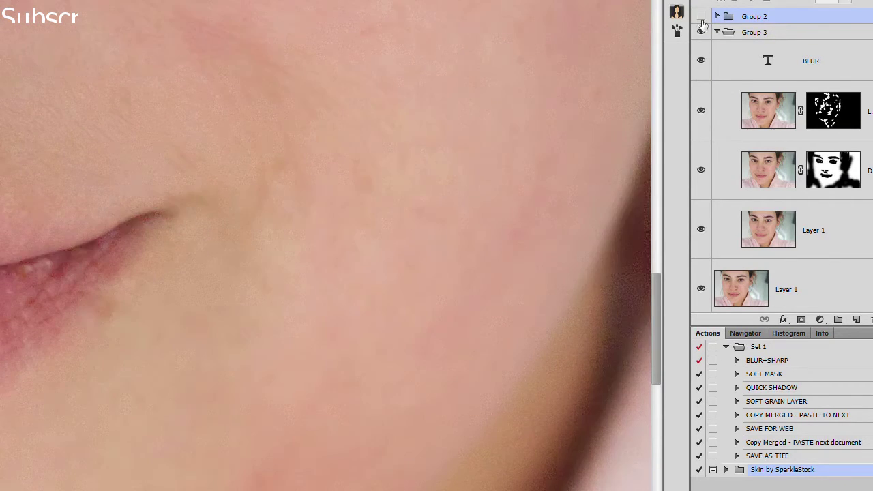
mouse_move(493, 70)
mouse_down()
mouse_move(384, 246)
mouse_move(356, 395)
mouse_up()
scroll(403, 446, up, 4)
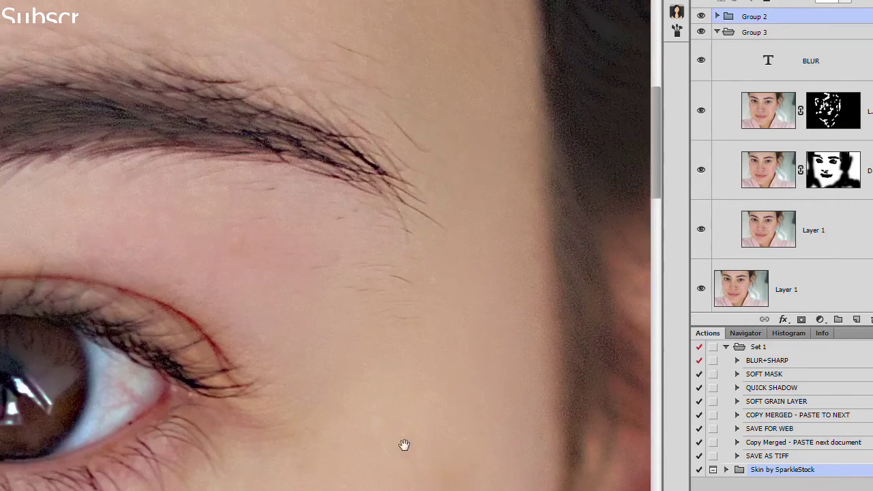
scroll(407, 397, up, 3)
scroll(407, 397, up, 5)
scroll(341, 205, down, 1)
click(702, 18)
click(702, 18)
click(702, 18)
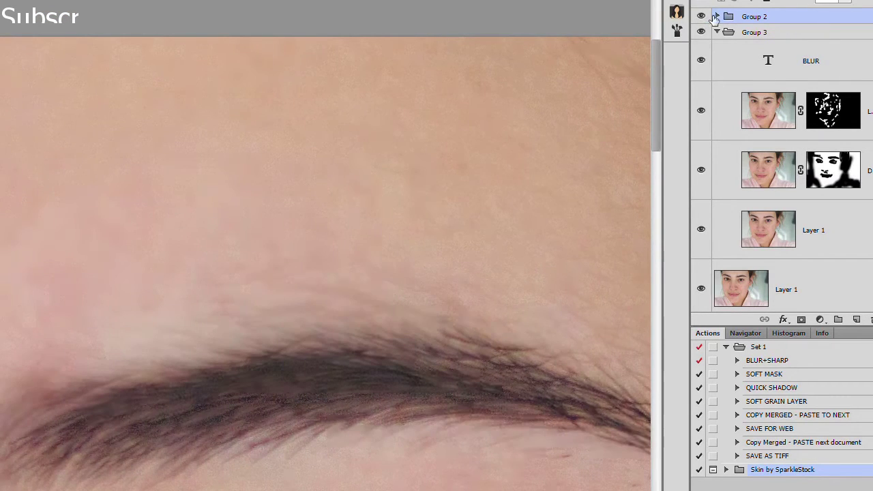
scroll(234, 334, down, 3)
scroll(214, 419, down, 2)
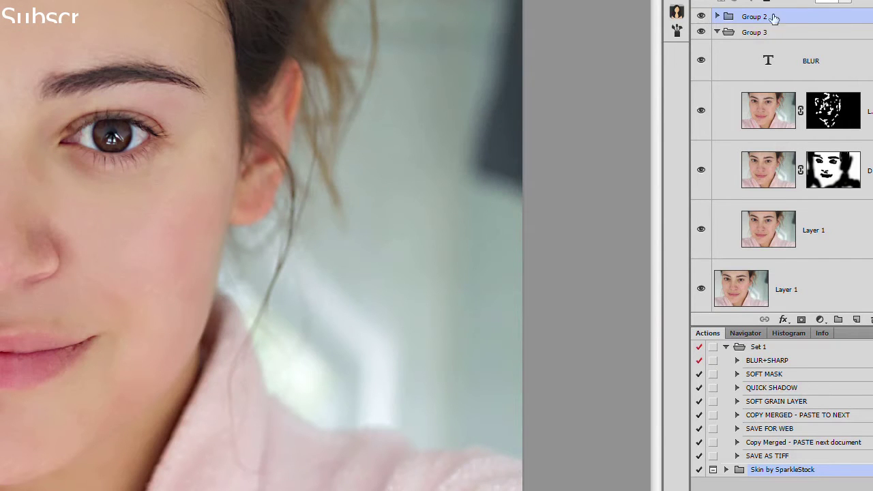
click(701, 17)
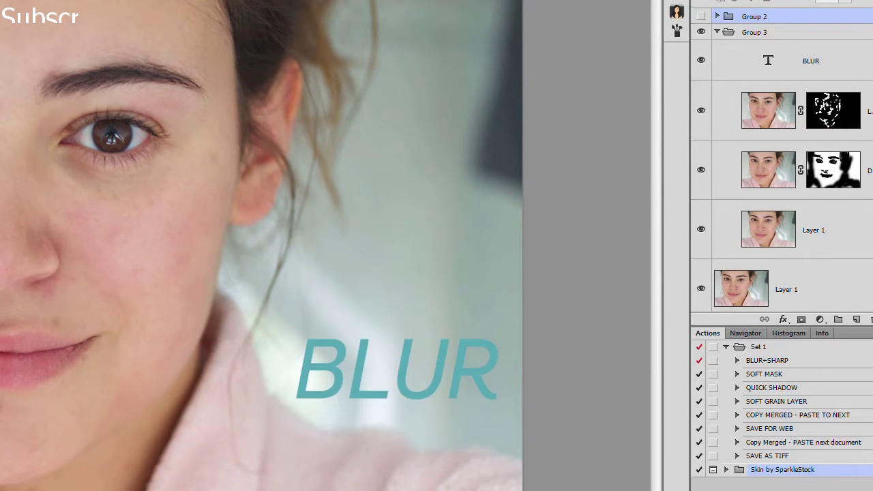
scroll(148, 252, up, 1)
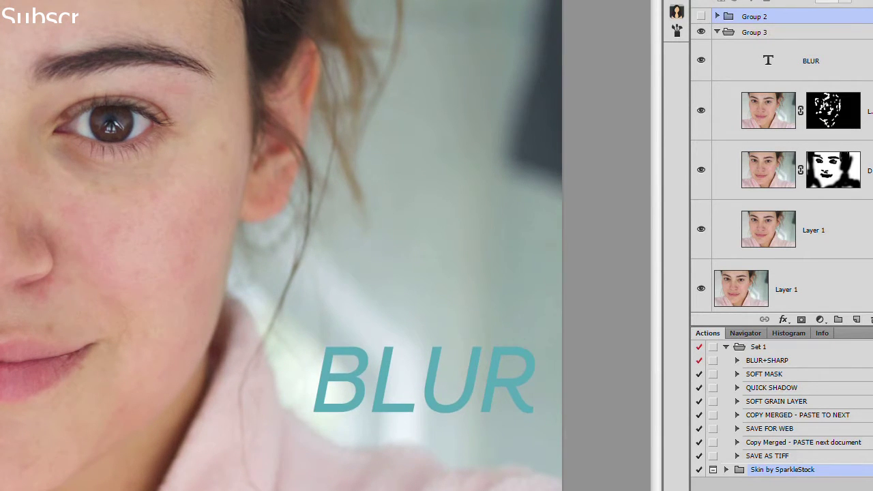
scroll(171, 239, up, 3)
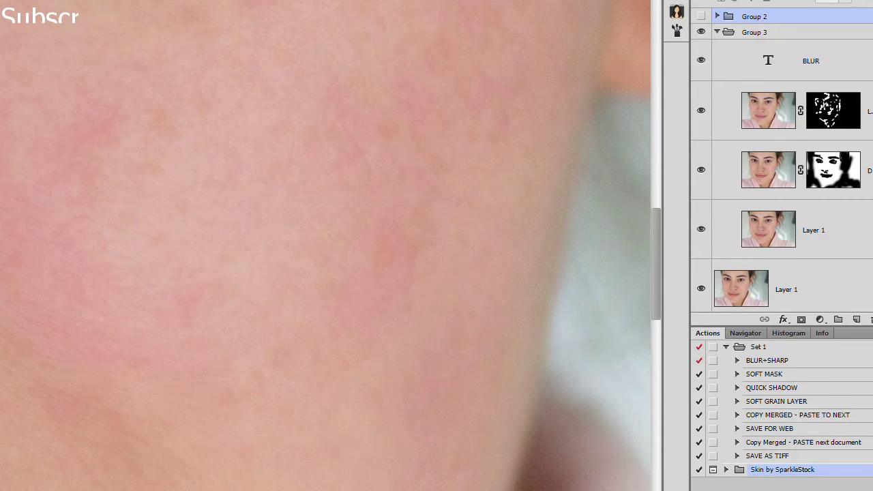
scroll(170, 239, down, 2)
scroll(170, 239, down, 1)
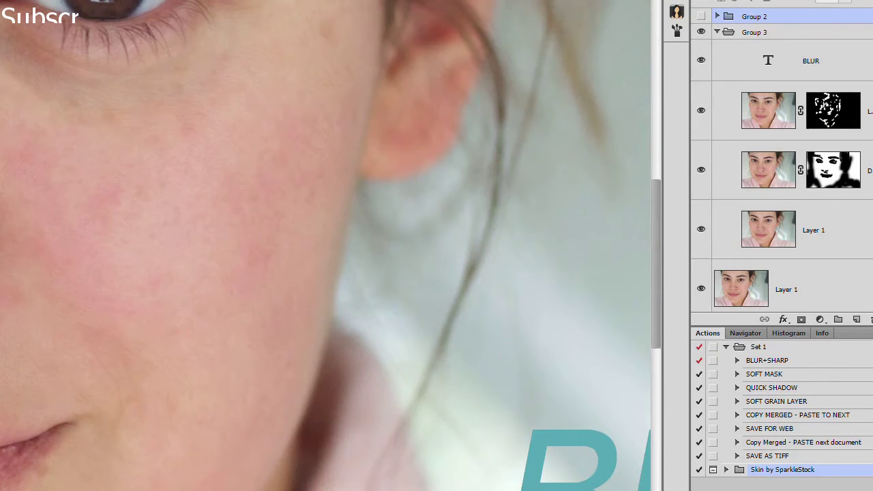
click(701, 16)
click(701, 16)
click(701, 16)
click(701, 16)
key(ctrl+minus)
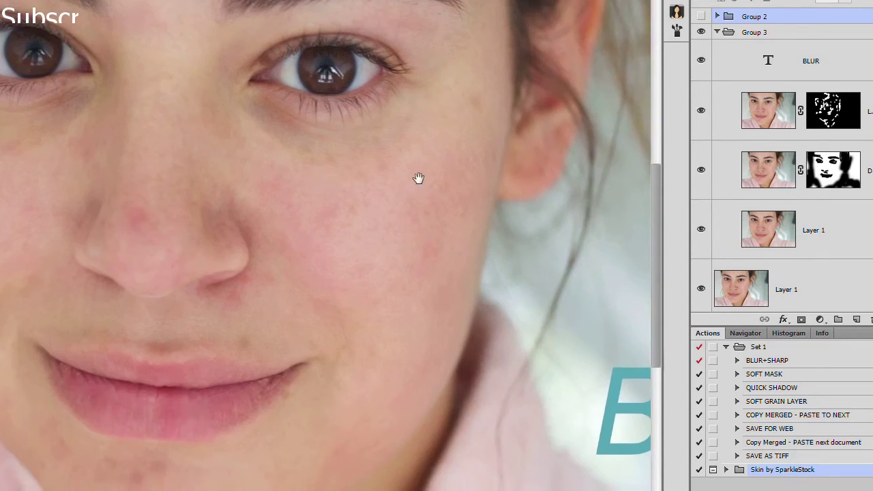
drag(123, 182, 461, 178)
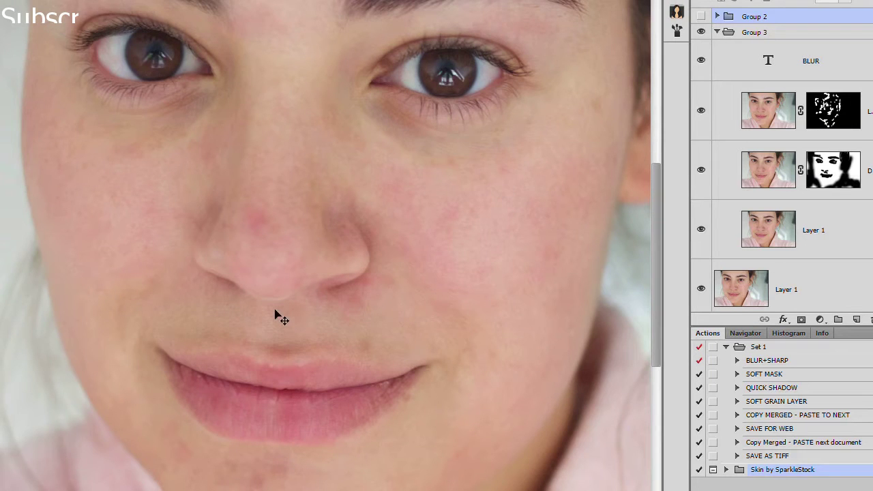
drag(583, 129, 246, 170)
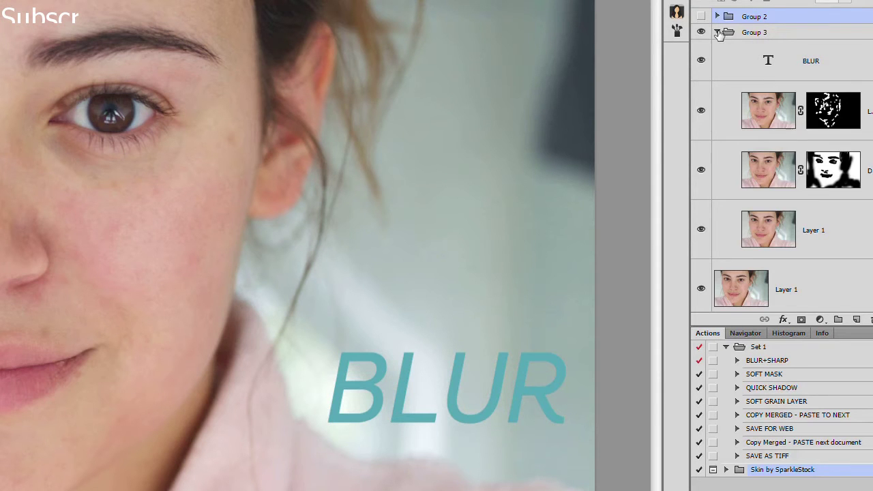
Collapse and hide Group 3, then duplicate Layer 1 into a new Group 4 and select the copy.
click(718, 32)
click(700, 32)
click(736, 74)
key(ctrl+j)
key(ctrl+g)
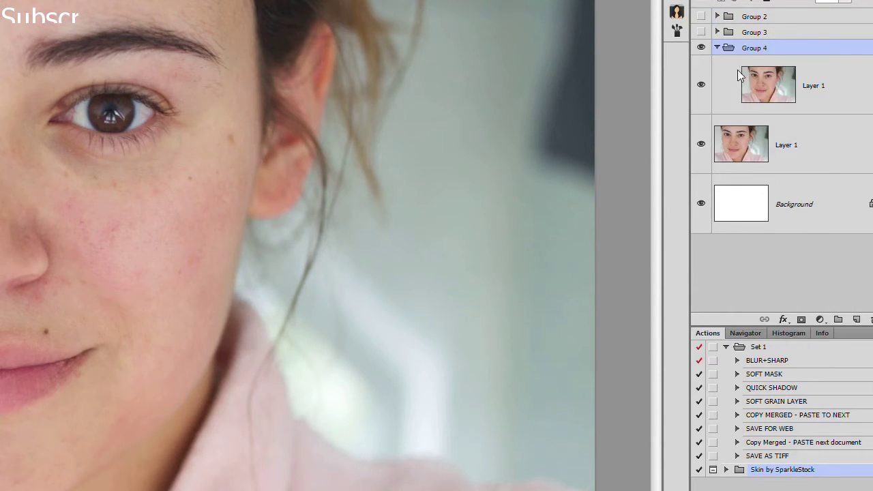
click(773, 74)
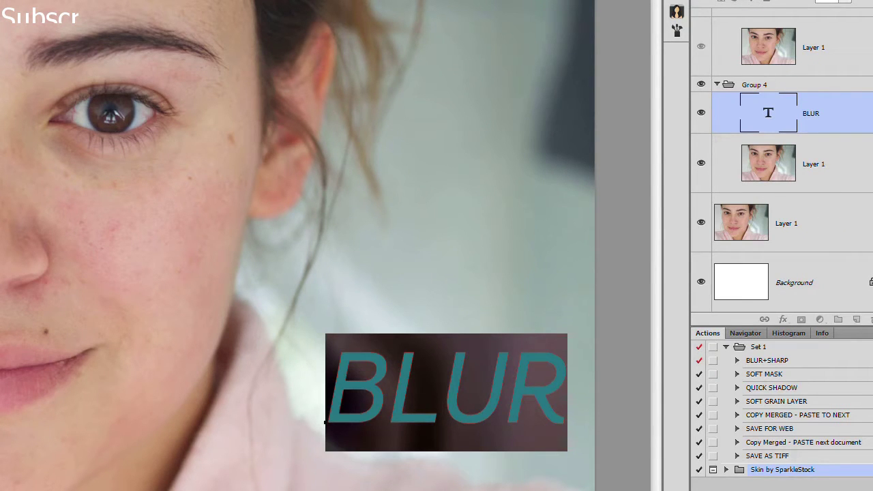
Change the title text to SPOT HEALING and move it higher and further left.
click(96, 217)
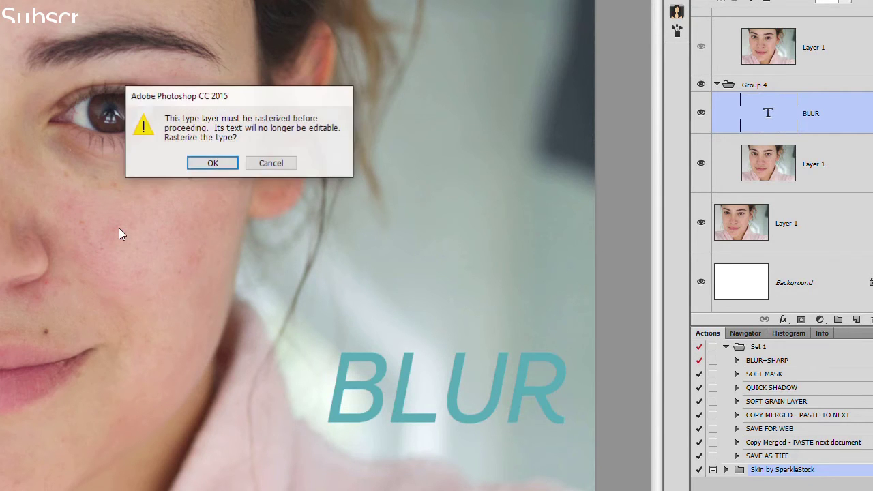
click(271, 164)
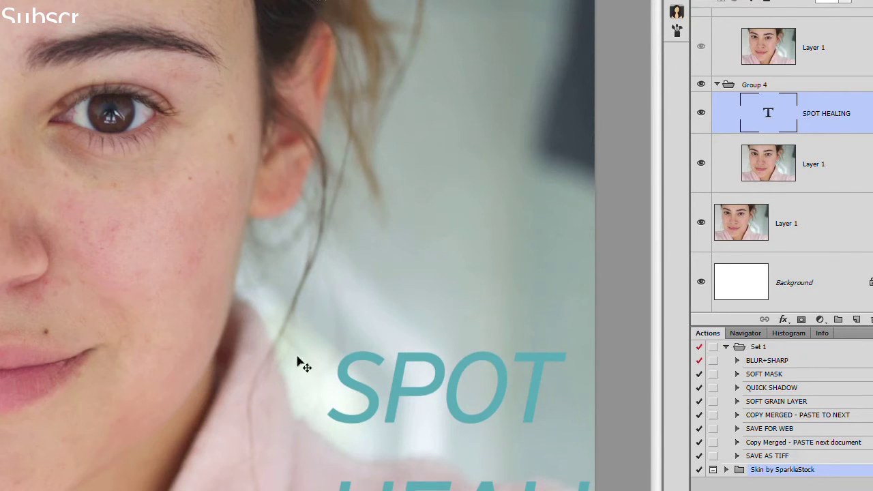
mouse_move(298, 361)
mouse_down()
mouse_move(218, 290)
mouse_move(312, 306)
mouse_up()
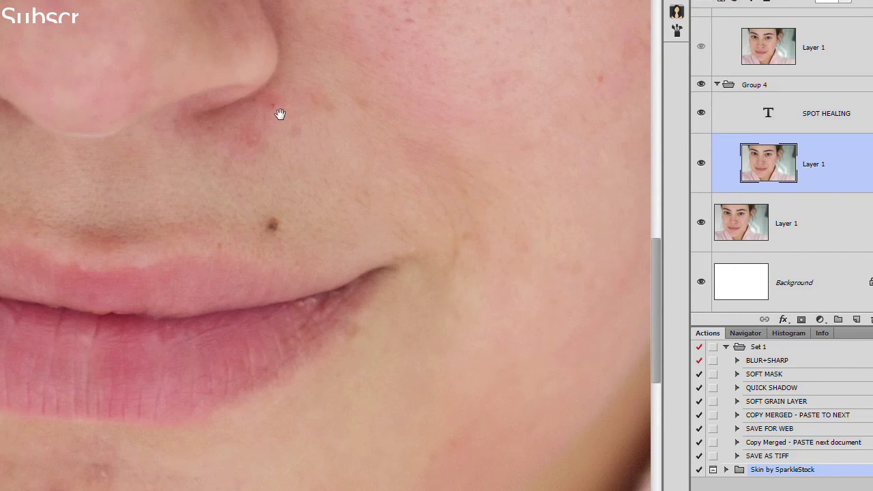
Add an empty Layer 5 above the Layer 1 copy and pick the Spot Healing Brush.
key(ctrl+shift+n)
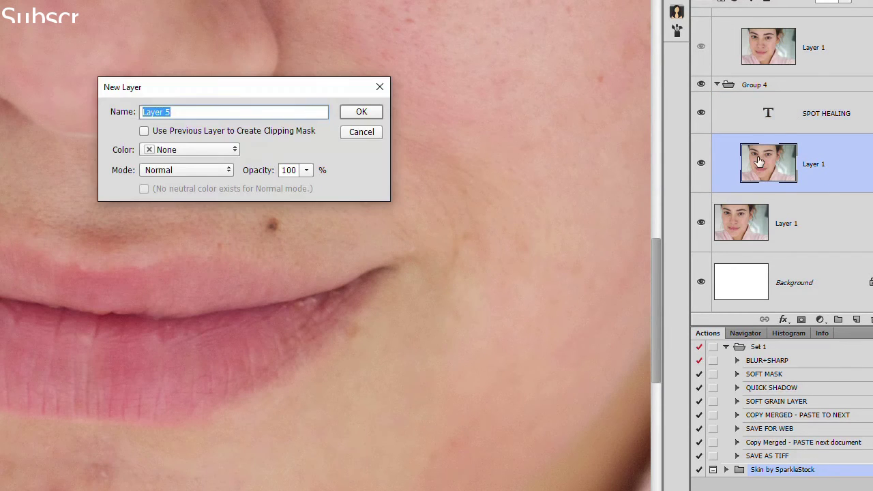
key(Return)
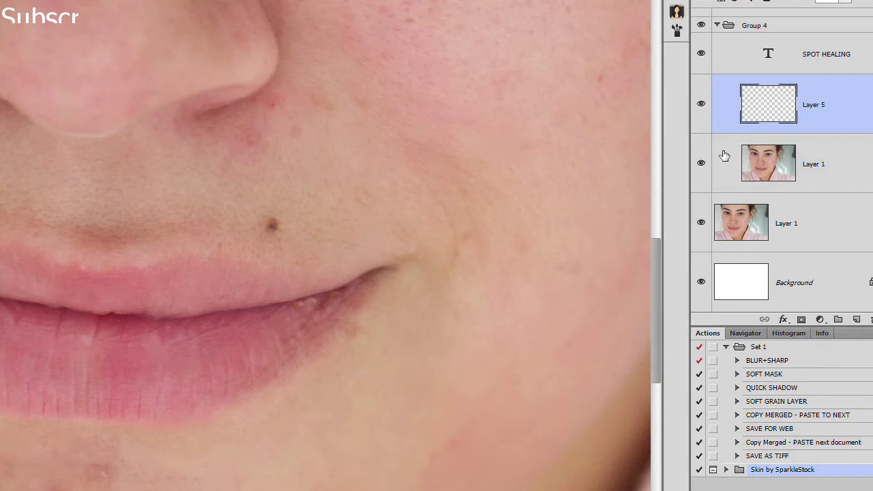
key(j)
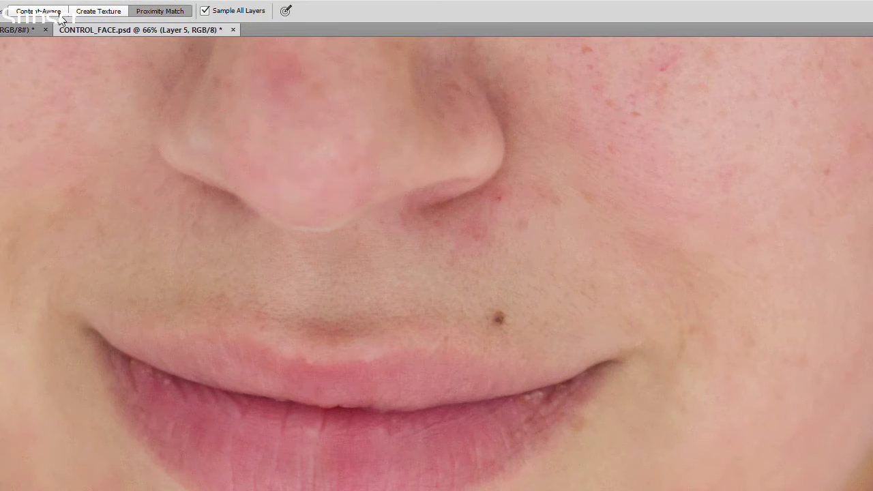
In Content-Aware mode, heal the mole above the lip and red spots beside the nostril.
click(59, 13)
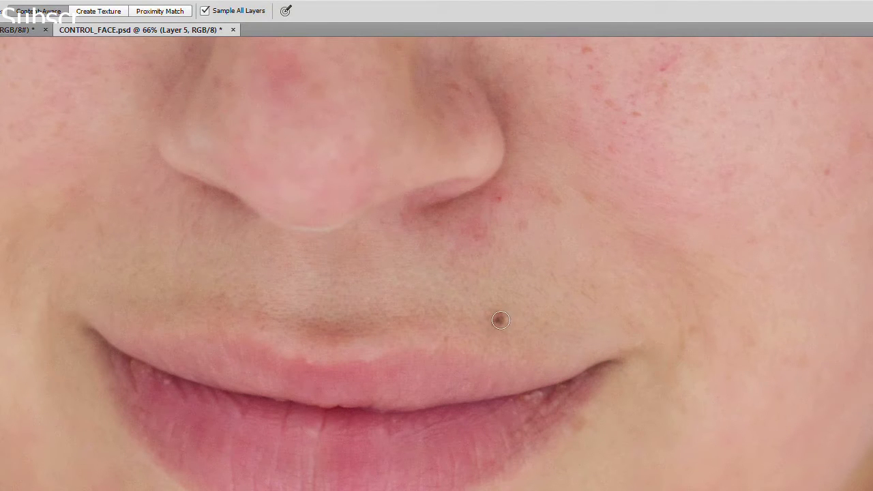
click(497, 320)
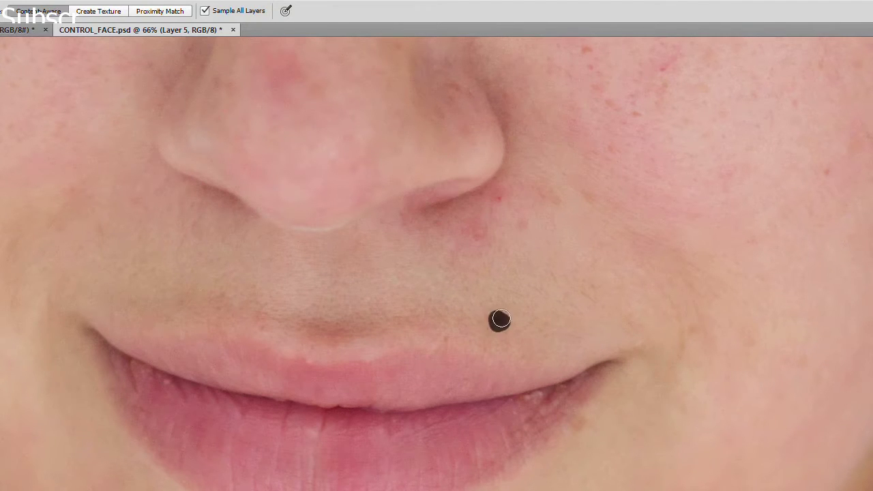
click(521, 225)
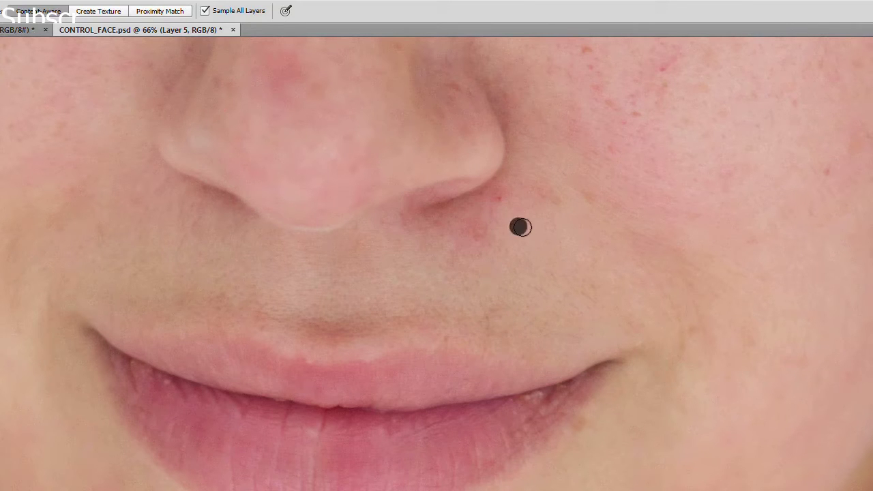
click(499, 198)
click(482, 234)
click(447, 338)
Heal the cheek blemishes and the small orange spots under the eye.
drag(544, 329, 428, 449)
drag(463, 318, 473, 319)
drag(468, 168, 470, 183)
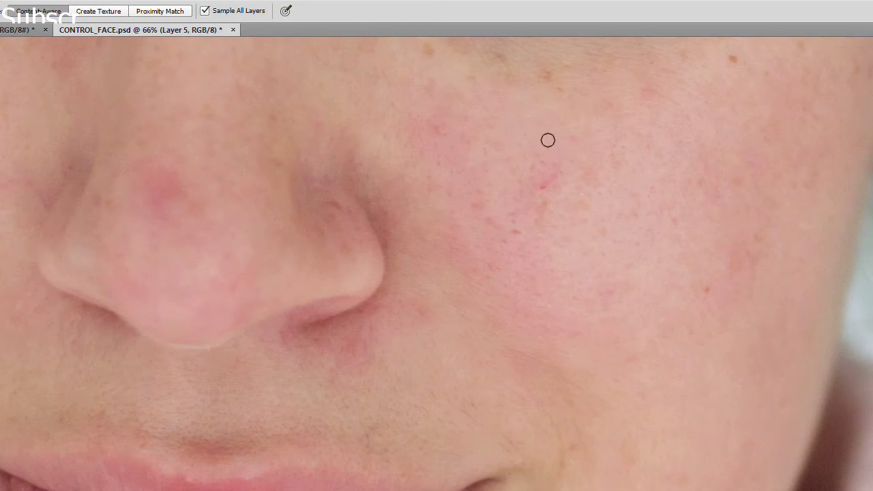
drag(563, 137, 439, 253)
drag(425, 213, 448, 227)
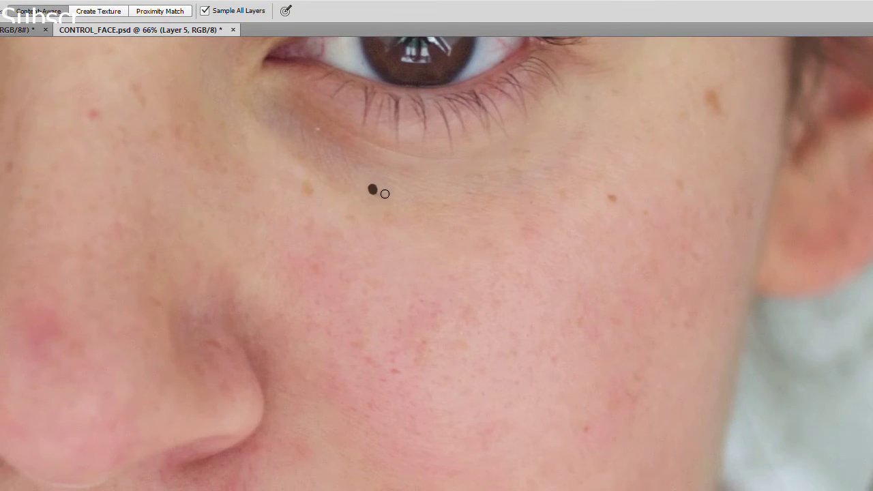
click(305, 186)
click(331, 238)
drag(300, 193, 316, 190)
Heal the spots beside the nose and the streak of blemishes under the left eye.
drag(228, 188, 466, 309)
click(246, 289)
click(234, 271)
drag(266, 227, 262, 259)
click(239, 218)
click(231, 277)
click(221, 305)
Smooth the remaining blemishes under the left eye, near the nose bridge and on the cheek.
drag(134, 292, 136, 274)
click(155, 297)
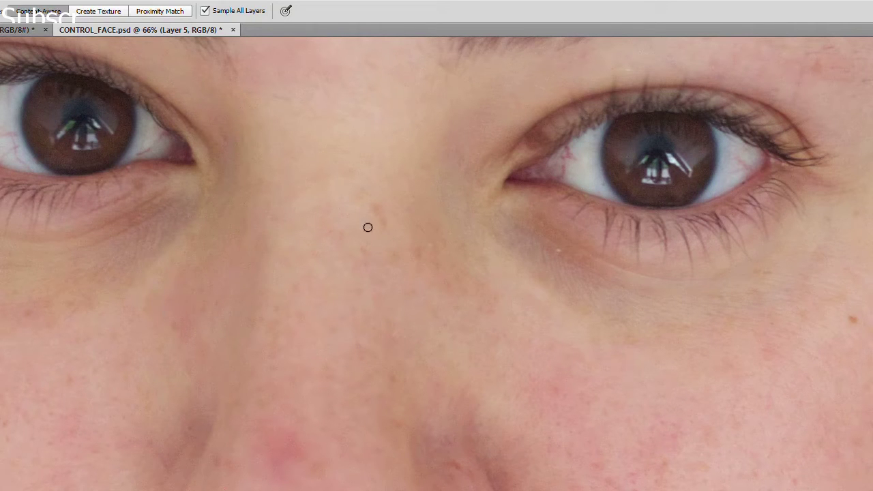
click(370, 199)
click(414, 199)
drag(423, 254, 415, 265)
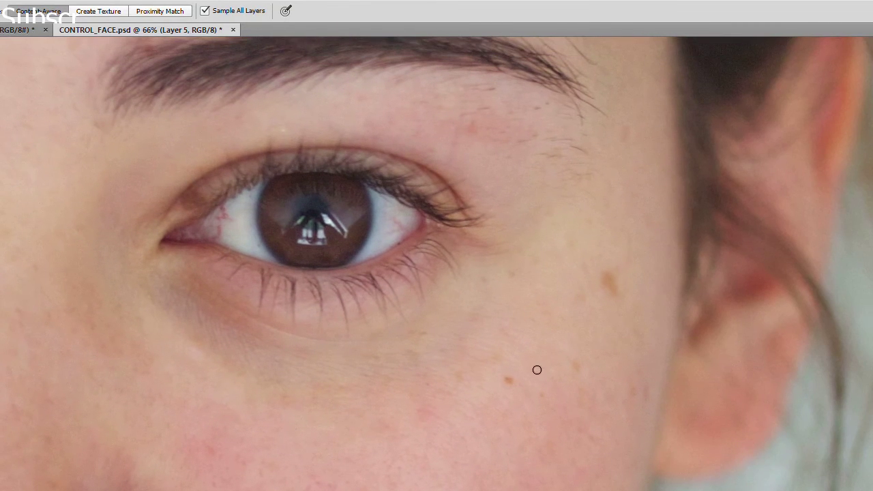
Heal the brown spots on the cheek and the small blemishes near the eyebrow.
click(508, 377)
click(575, 366)
click(609, 282)
click(596, 276)
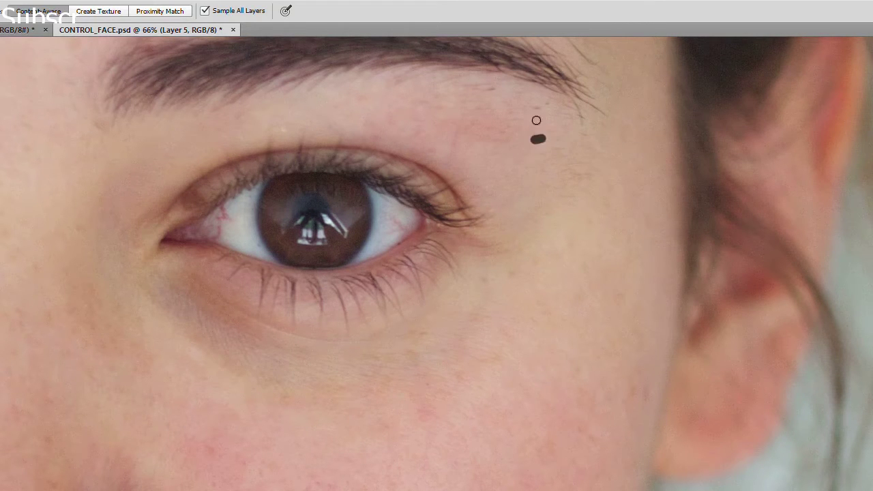
drag(327, 41, 487, 230)
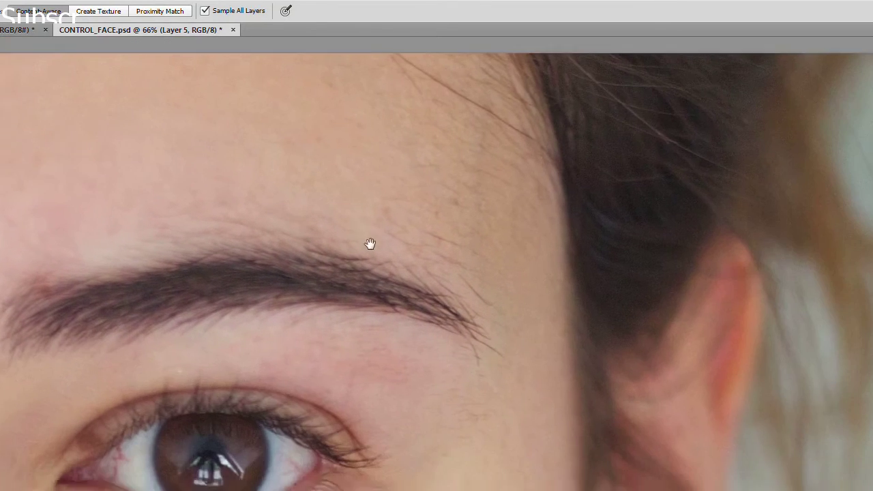
drag(451, 205, 445, 235)
click(436, 231)
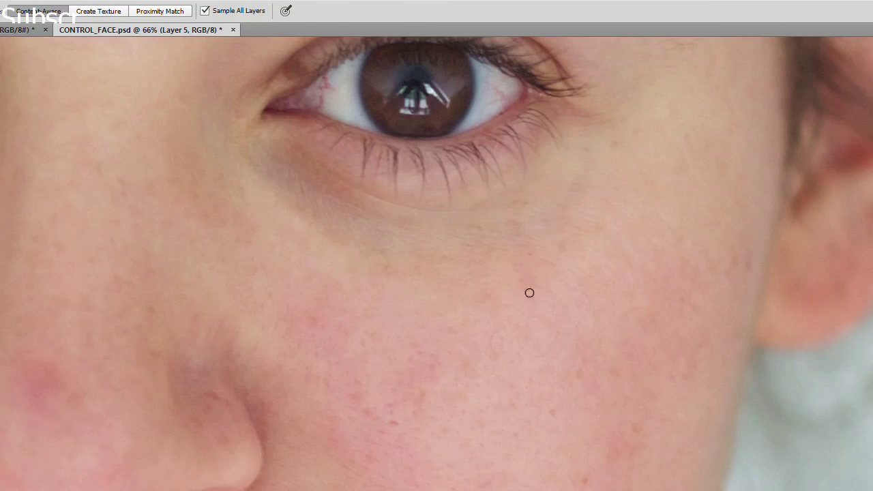
Heal the blemishes across the cheek, lower cheek and beside the mouth corner.
drag(528, 289, 519, 281)
click(491, 295)
click(448, 331)
drag(292, 343, 433, 304)
click(525, 300)
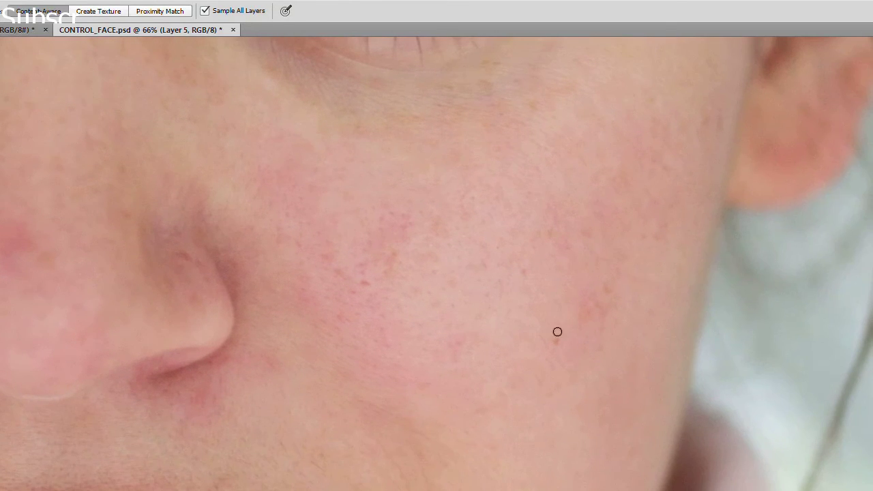
click(554, 338)
click(453, 342)
click(427, 385)
drag(375, 412, 555, 268)
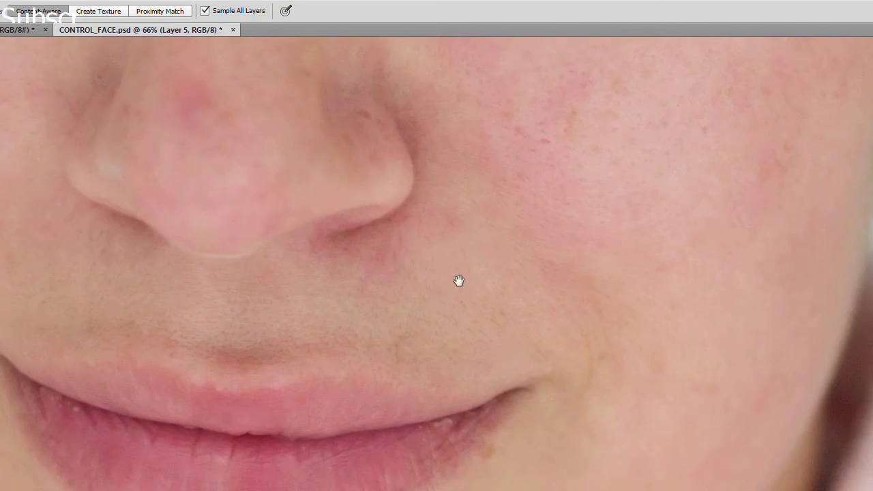
click(477, 360)
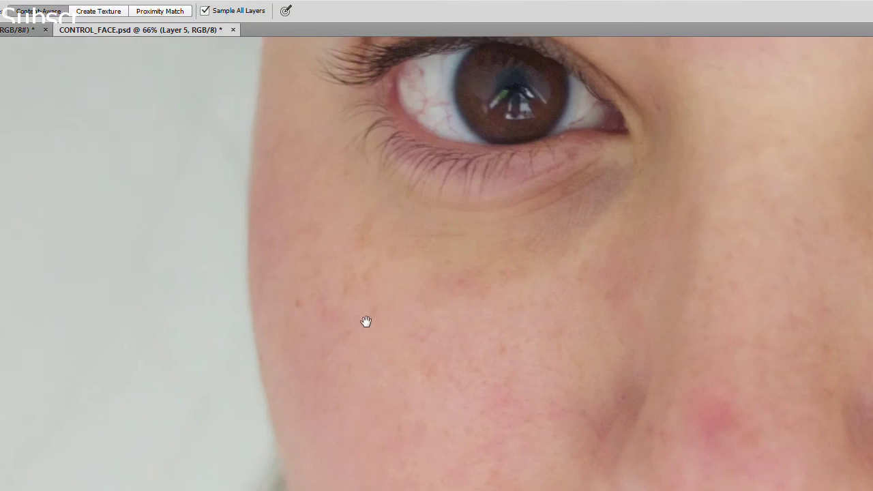
Heal the skin below the eye, a nostril spot and blemishes on the cheek beside the nose.
drag(337, 271, 339, 292)
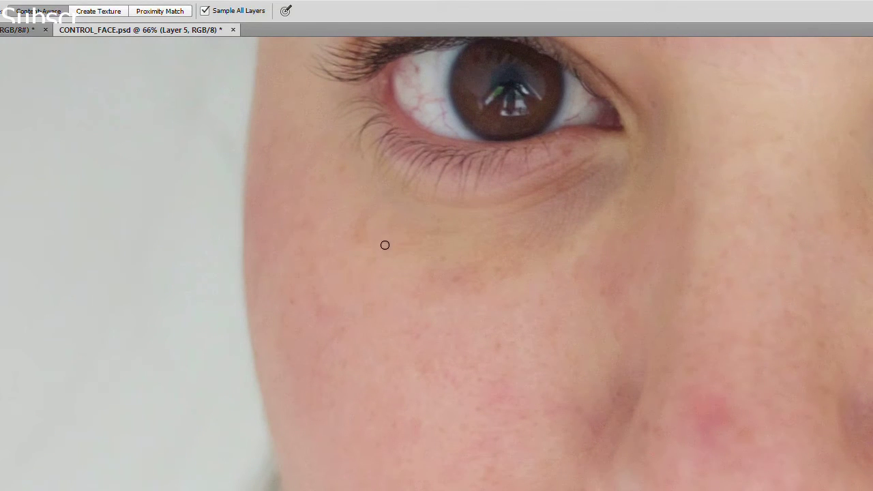
drag(358, 220, 363, 247)
mouse_move(599, 324)
mouse_down()
mouse_move(463, 211)
mouse_move(458, 304)
mouse_up()
click(468, 338)
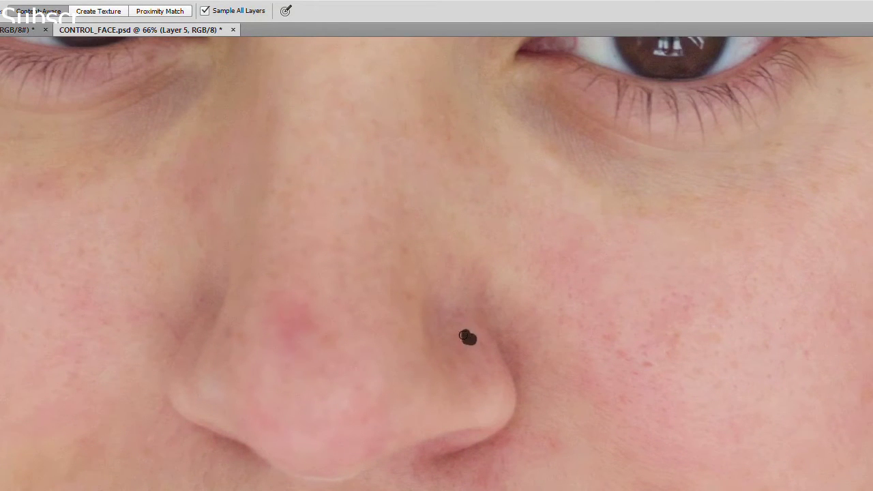
drag(191, 193, 204, 208)
click(214, 218)
drag(231, 163, 230, 186)
mouse_move(648, 362)
mouse_down()
mouse_move(333, 103)
mouse_move(327, 242)
mouse_up()
Heal more cheek spots, a spot below the eye, and blemishes on the nose tip and along the nose.
click(318, 115)
click(300, 98)
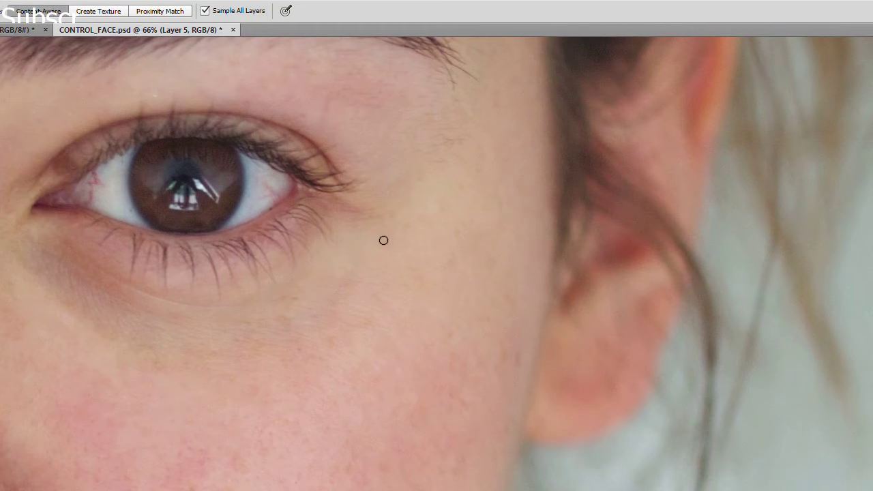
click(286, 295)
drag(260, 318, 395, 302)
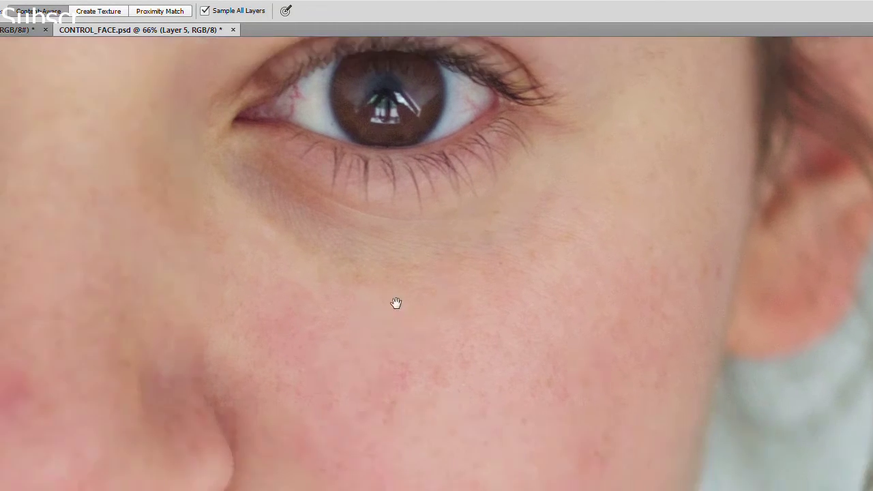
click(414, 264)
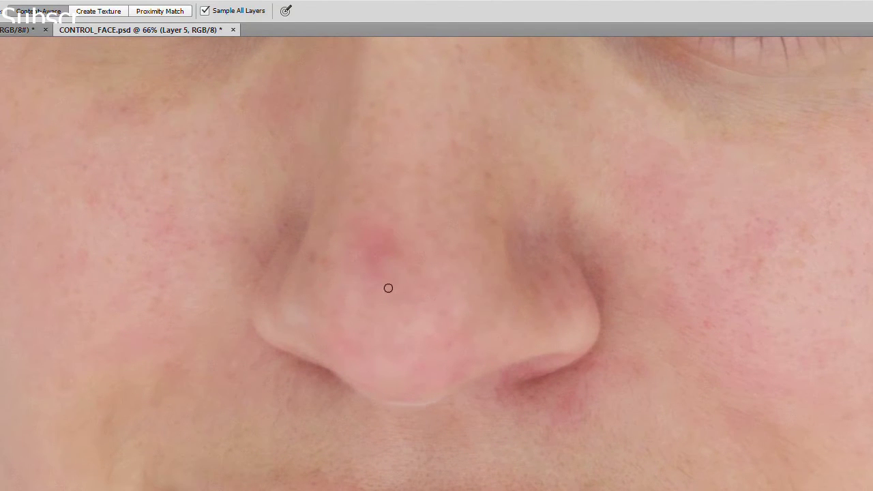
mouse_move(379, 225)
mouse_down()
mouse_move(407, 258)
mouse_move(366, 257)
mouse_up()
Heal the spots on the upper lip and on the chin below the lower lip.
scroll(428, 389, down, 5)
drag(419, 220, 422, 229)
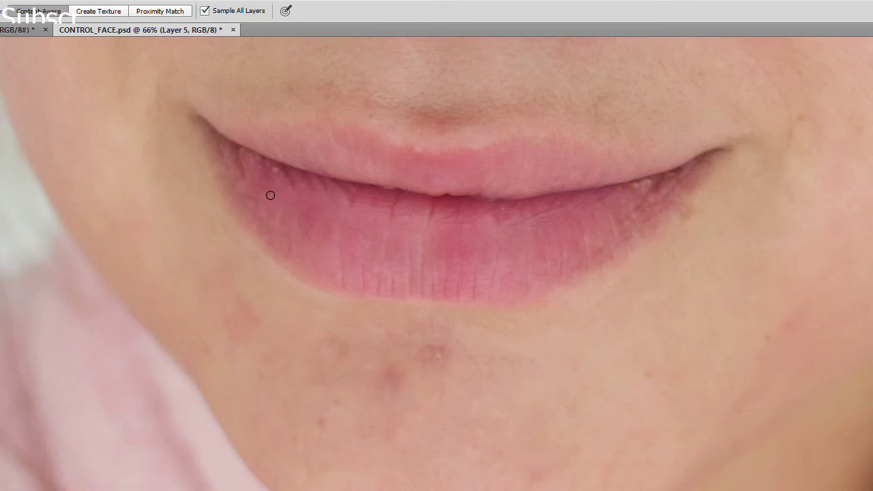
click(289, 130)
scroll(320, 239, down, 2)
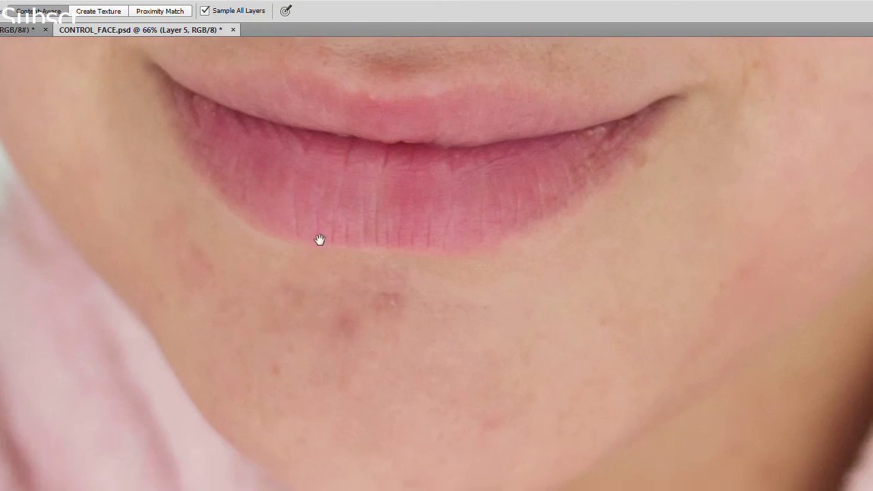
scroll(259, 318, down, 2)
click(260, 317)
drag(361, 259, 368, 249)
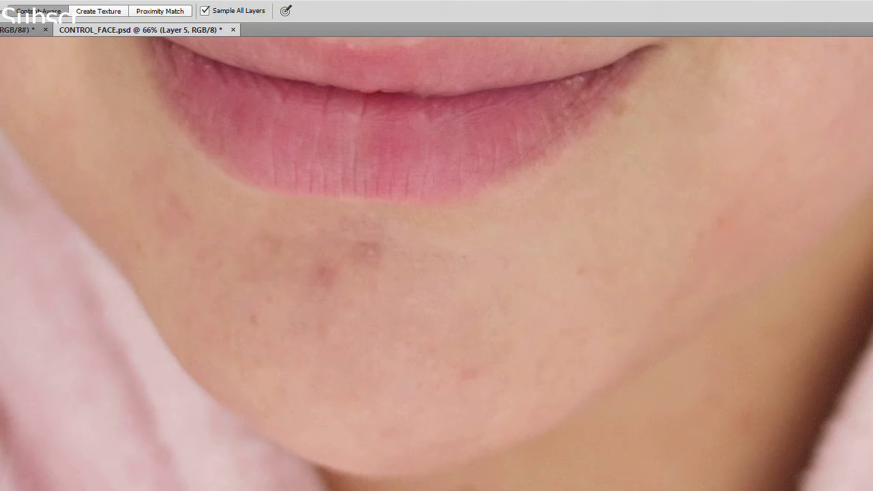
Zoom out to 27.2% to show the whole healed face, then bring up the skin_retouch.rtf notes.
scroll(493, 259, down, 2)
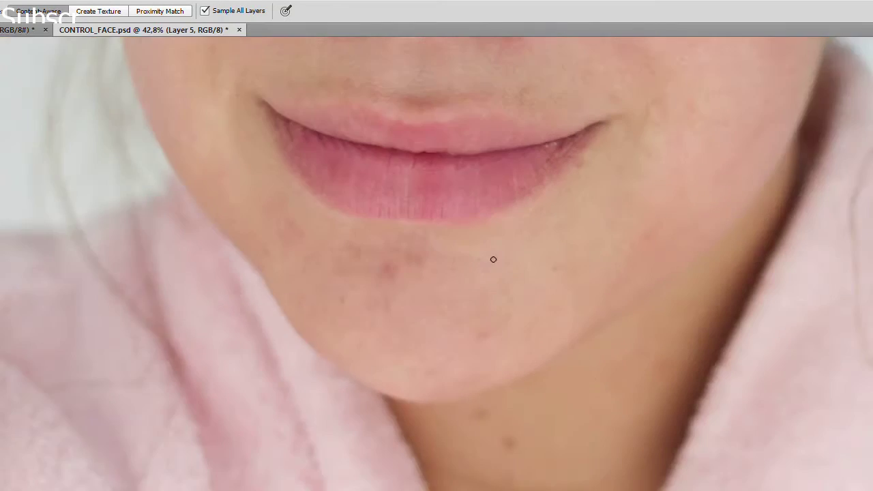
scroll(484, 263, down, 2)
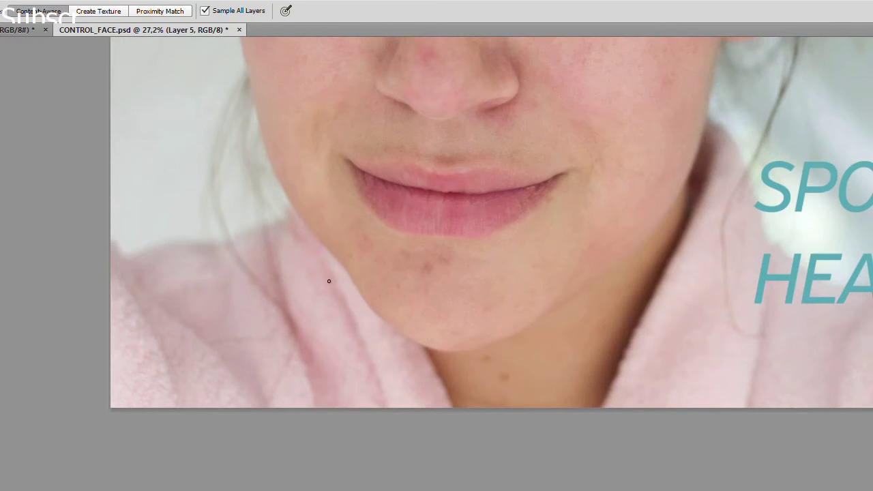
scroll(456, 249, up, 5)
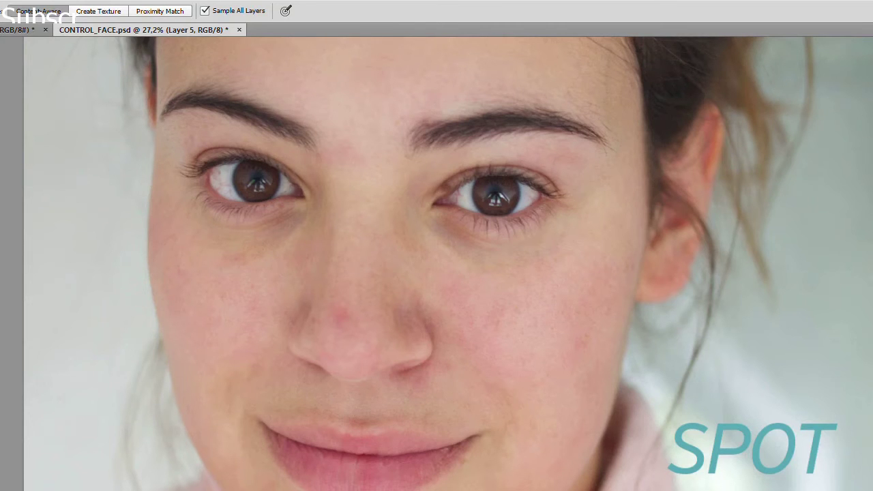
key(alt+Tab)
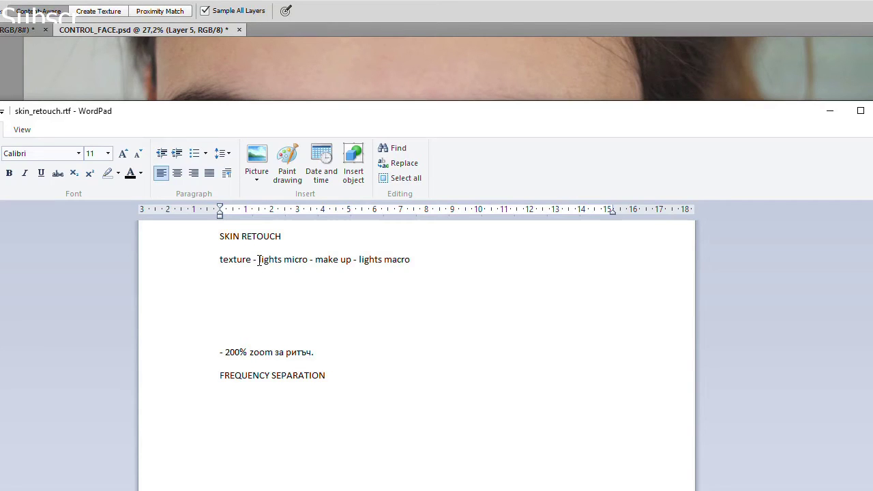
Highlight 'lights micro' and 'lights macro' in the notes, moving the WordPad window higher.
drag(259, 260, 310, 260)
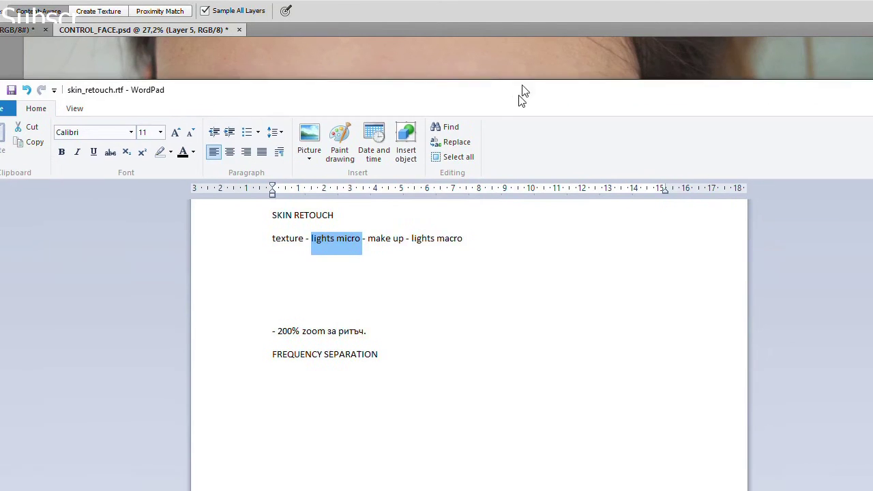
drag(467, 116, 524, 73)
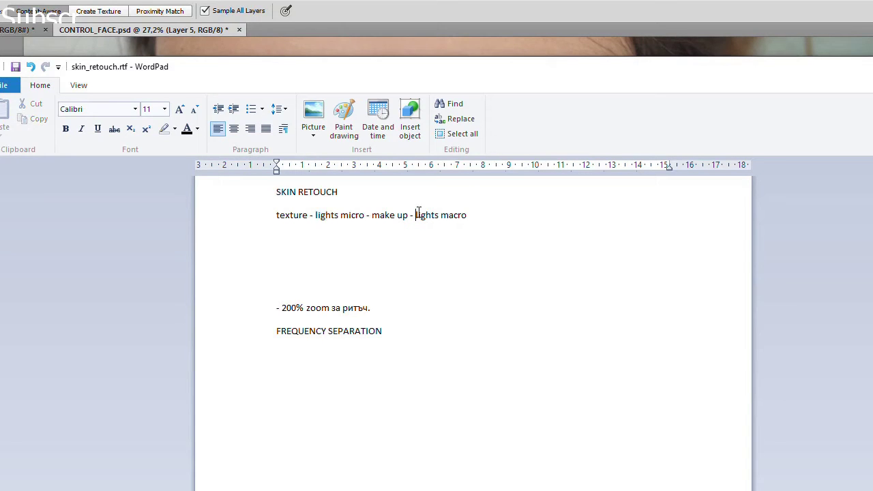
drag(415, 215, 468, 216)
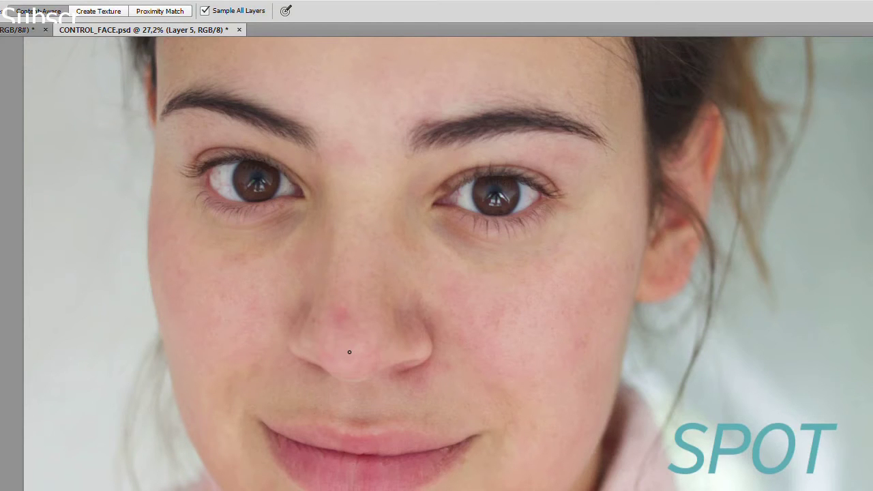
With the Move tool, inspect the healed lower face, eyes and forehead zoomed in.
key(v)
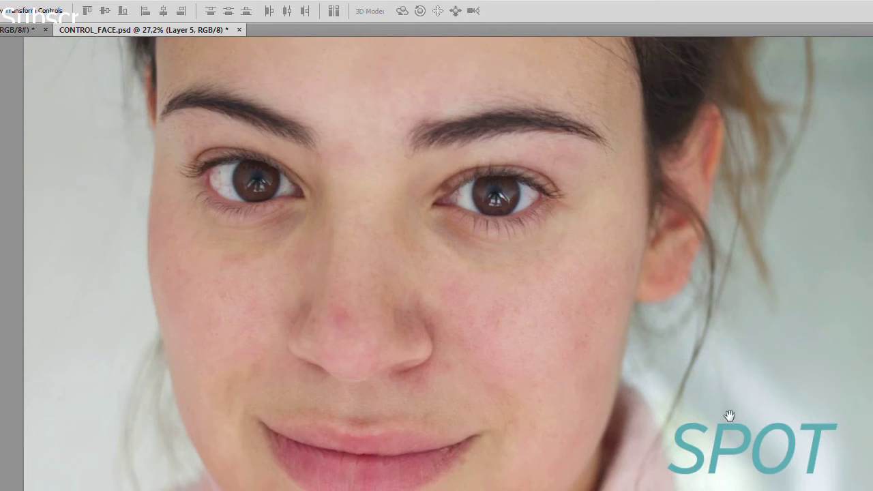
drag(724, 413, 607, 255)
drag(624, 73, 672, 277)
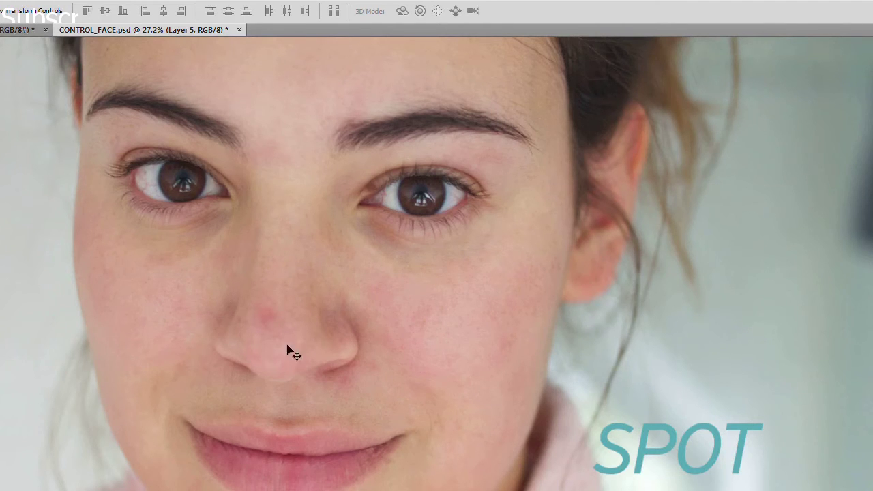
scroll(272, 262, up, 3)
scroll(314, 218, up, 2)
mouse_move(367, 186)
mouse_down()
mouse_move(279, 291)
mouse_move(330, 399)
mouse_move(318, 432)
mouse_up()
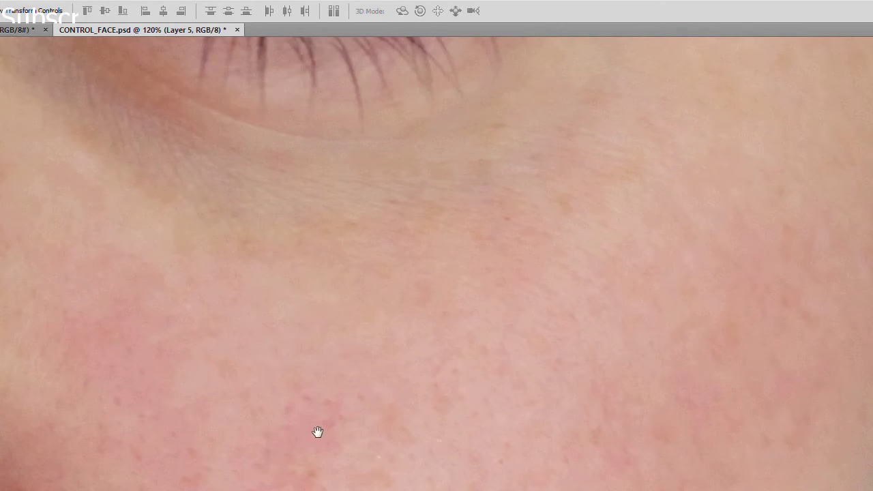
scroll(362, 403, down, 3)
scroll(362, 403, down, 1)
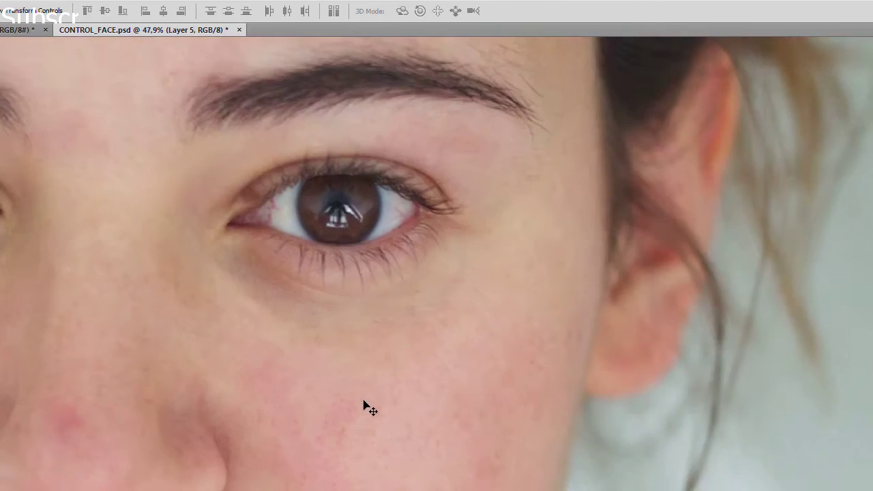
scroll(355, 405, down, 1)
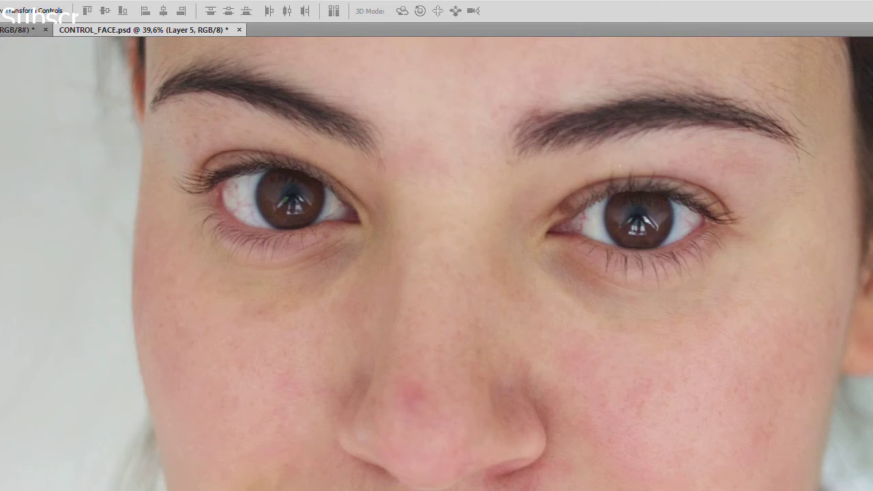
Rename Group 4 to 'SPOT and HEALING'.
key(ctrl+g)
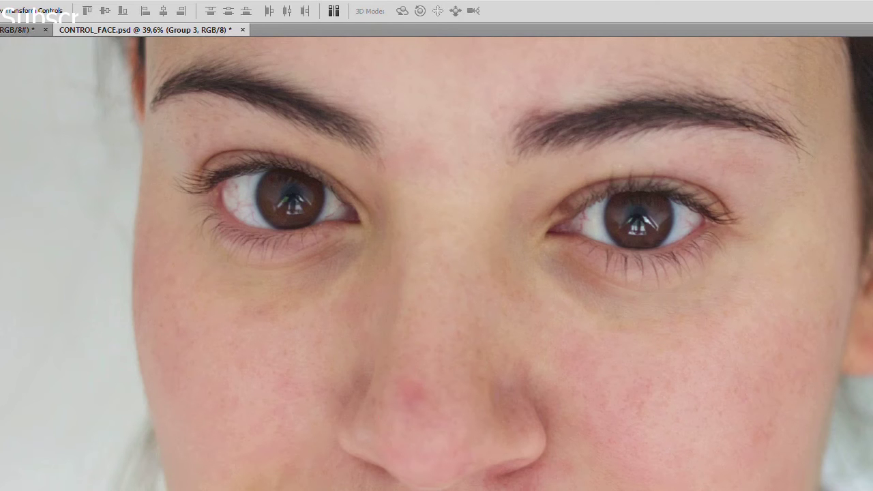
key(Return)
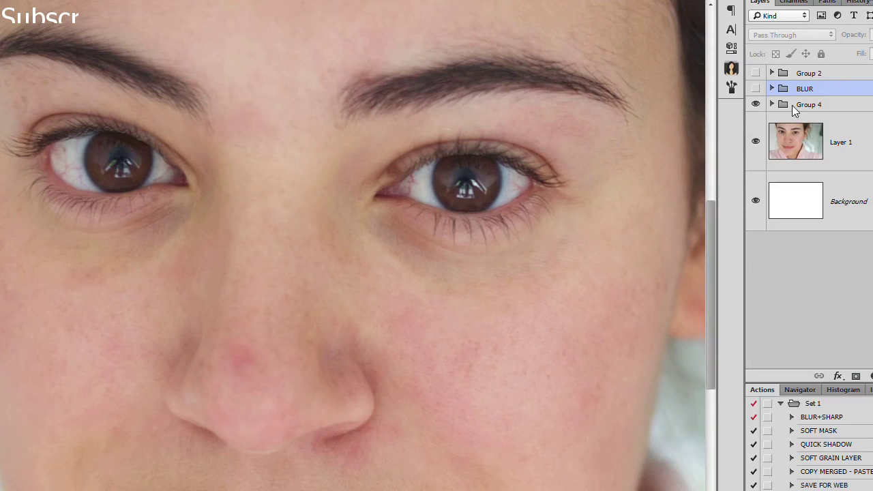
click(806, 108)
double_click(808, 105)
text(SPOT and HEALING)
key(Return)
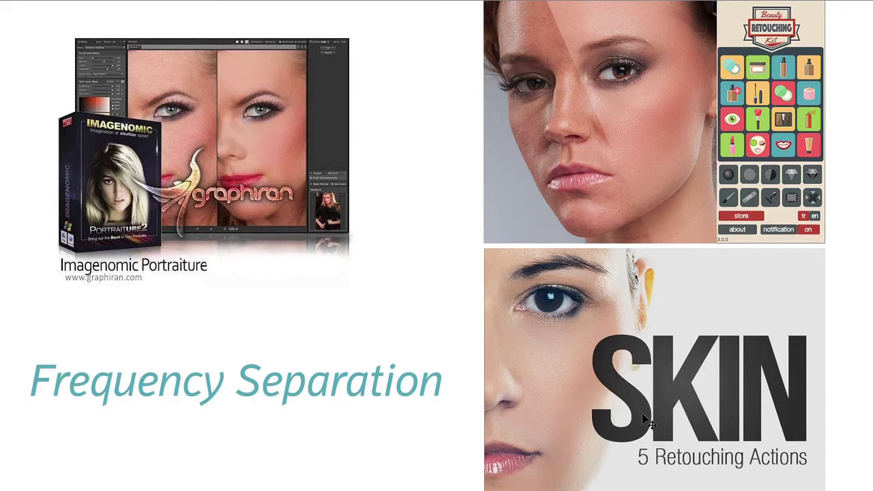
Nudge the SKIN 5 Retouching Actions picture about 0.39 cm left on the Frequency Separation slide.
drag(585, 364, 592, 388)
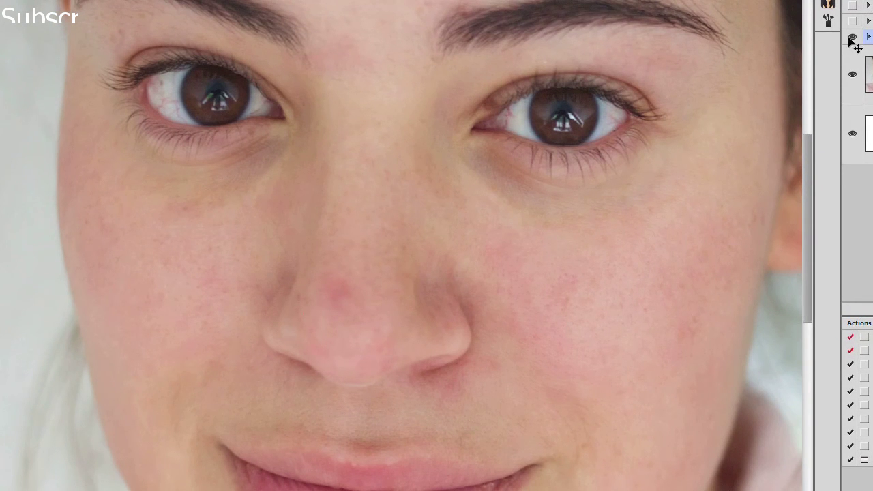
Toggle the title overlay to compare the retouched eye with the original, leaving the overlay hidden.
click(852, 23)
click(852, 36)
scroll(428, 205, down, 1)
click(851, 37)
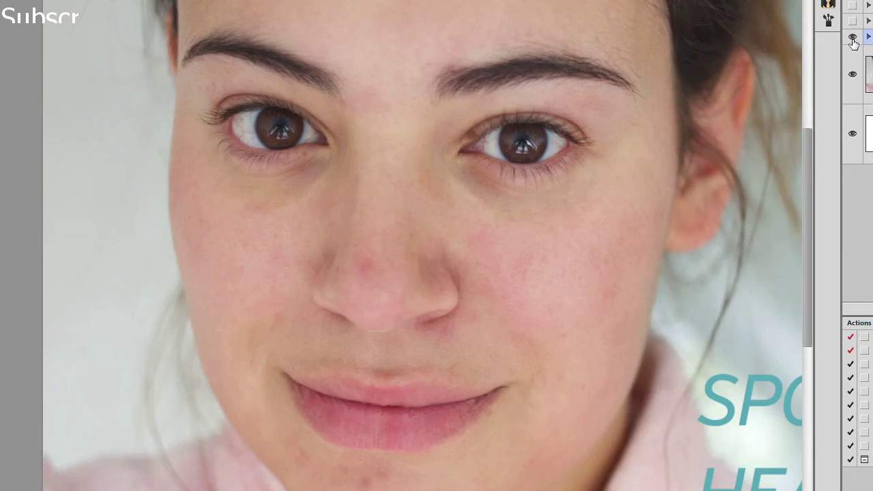
Duplicate the face photo layer into a new group named 'BLUR + SHARP', then duplicate it again.
click(869, 85)
key(ctrl+j)
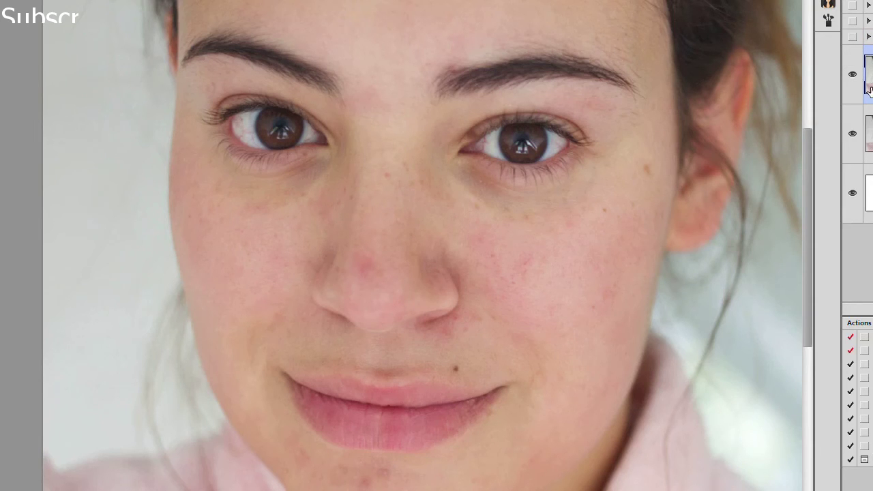
key(ctrl+g)
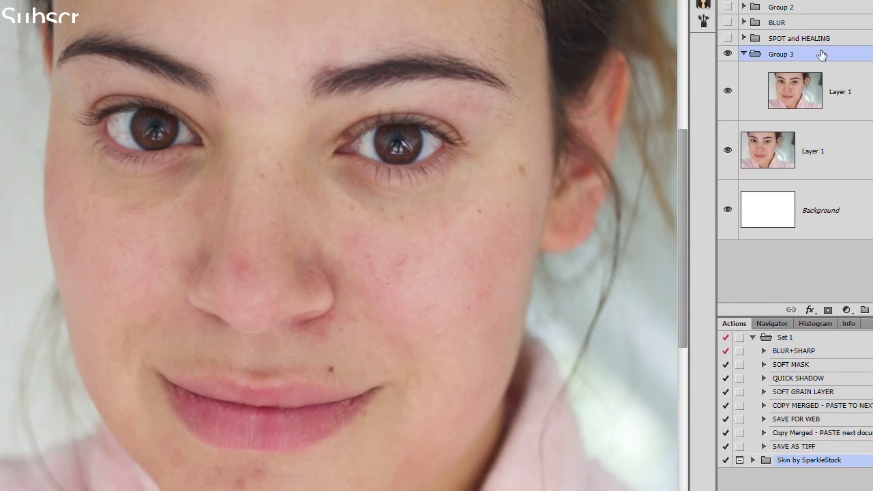
double_click(782, 58)
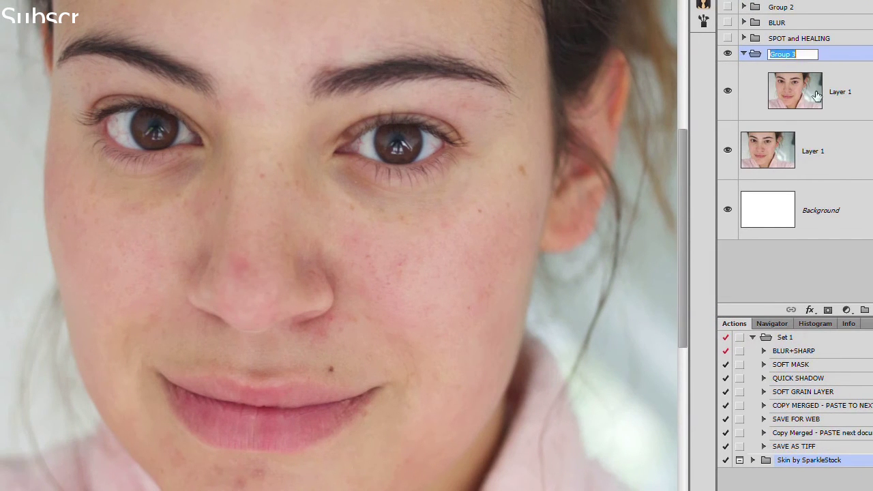
text(BLUR)
text( + SHARP)
click(816, 97)
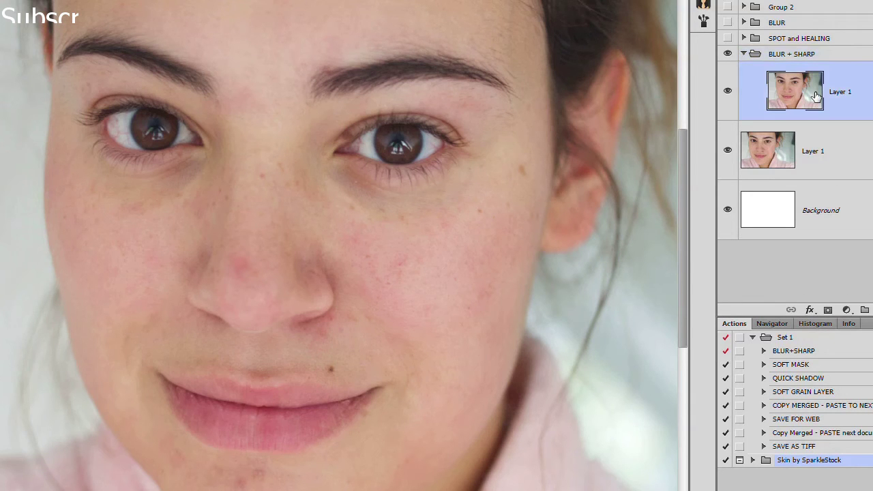
key(ctrl+j)
mouse_move(6, 100)
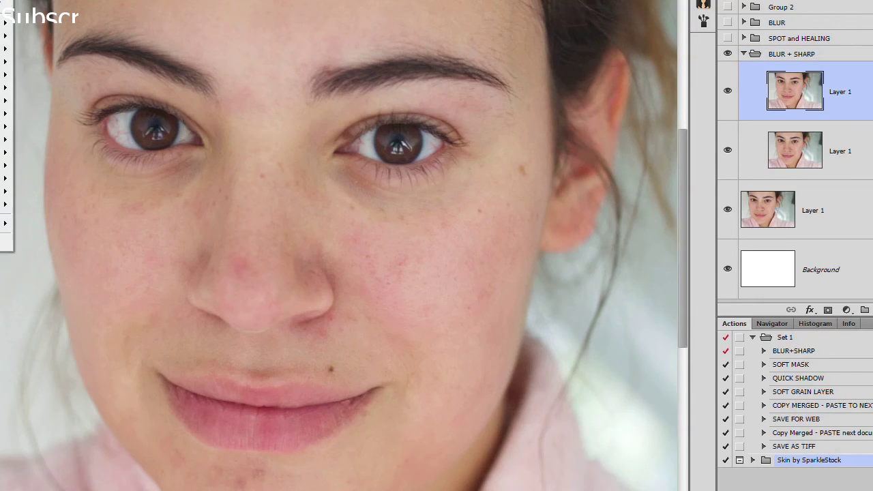
Apply a Gaussian Blur with radius about 23,7 to the top face copy.
click(48, 98)
mouse_move(461, 386)
mouse_down()
mouse_move(454, 389)
mouse_move(461, 386)
mouse_up()
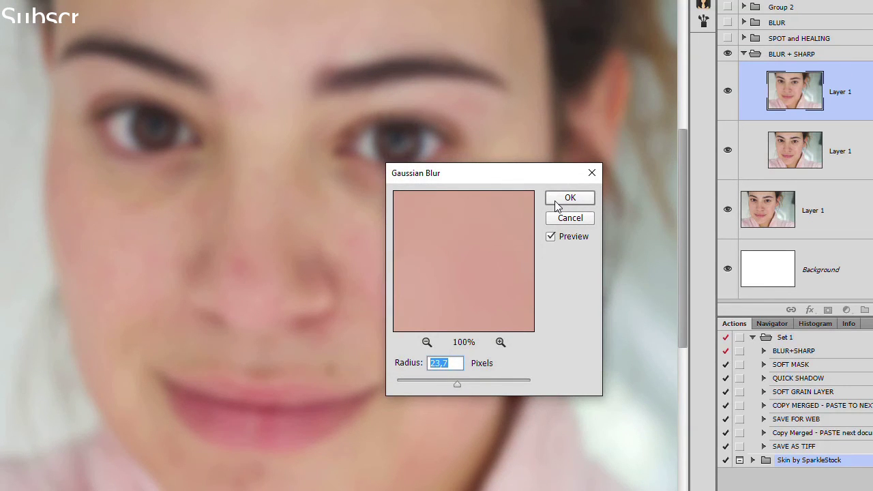
click(243, 242)
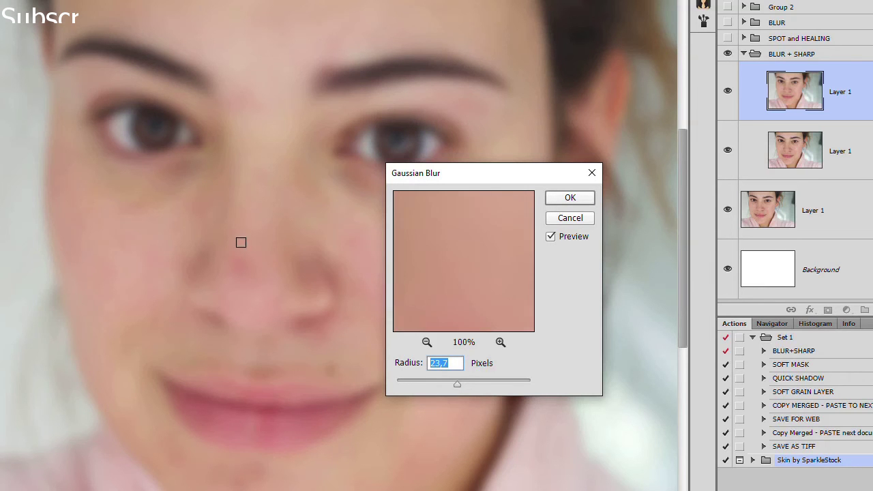
click(567, 197)
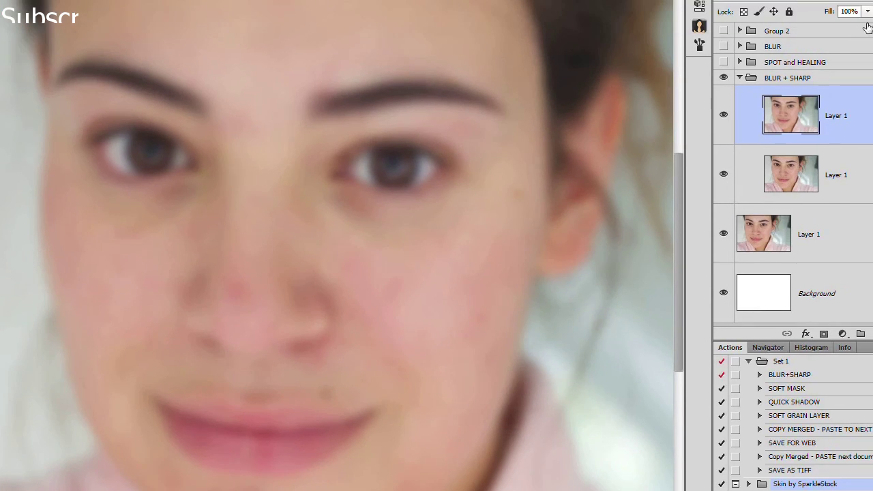
Lower the blurred copy's Fill to 30%, then stamp visible layers with Ctrl+Shift+Alt+E.
click(869, 12)
drag(867, 27, 820, 34)
click(810, 114)
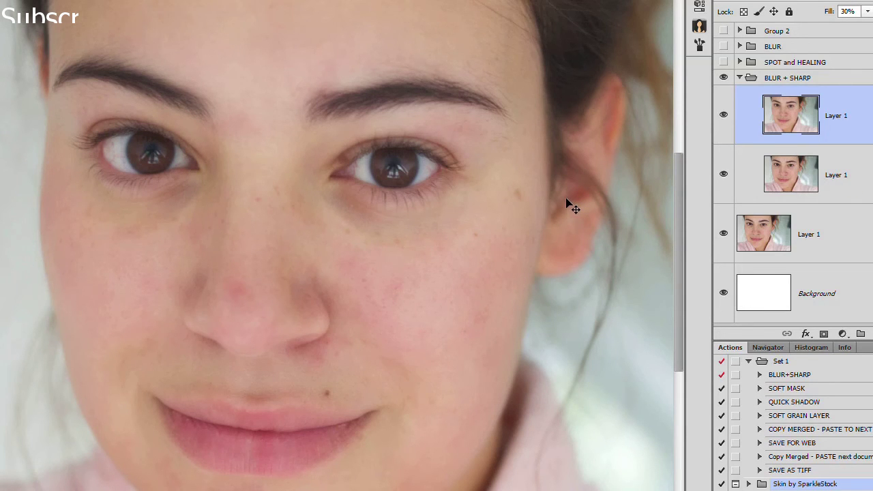
key(ctrl+shift+alt+e)
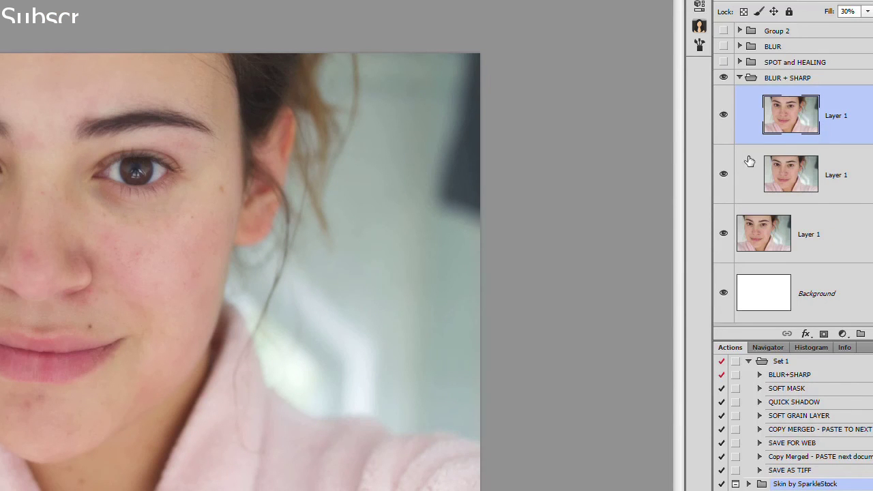
Stamp all visible layers into a new Layer 6 and toggle it to compare before and after.
key(ctrl+shift+alt+e)
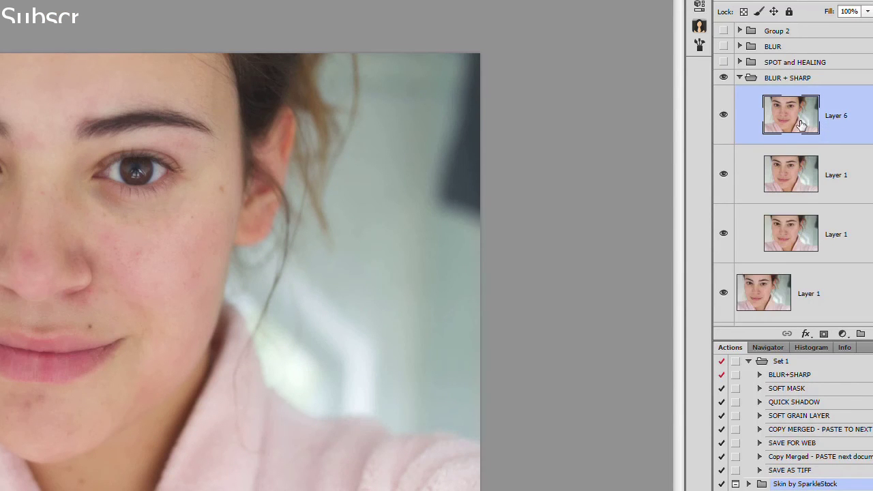
scroll(14, 230, up, 5)
scroll(371, 197, down, 1)
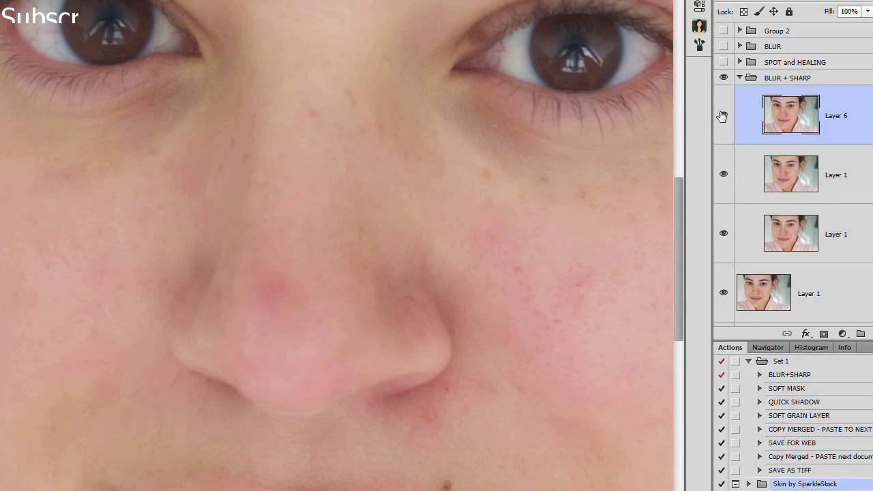
click(721, 116)
click(722, 117)
click(721, 117)
click(721, 117)
click(722, 116)
click(722, 116)
Smart Sharpen Layer 6 with Amount about 143% and Radius 2,3 px.
key(alt+t)
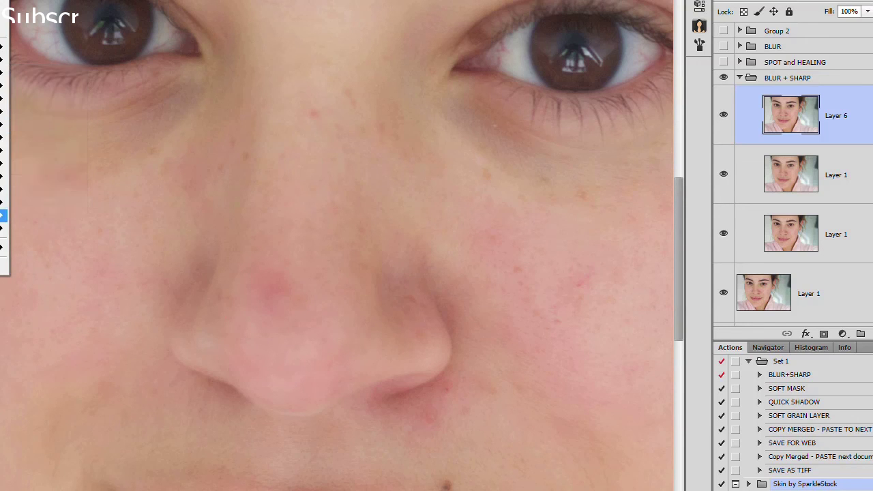
mouse_move(4, 215)
click(27, 217)
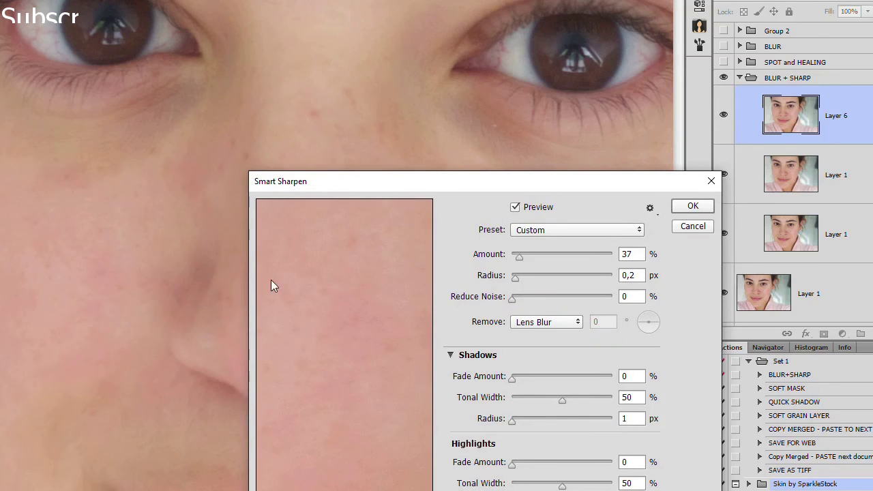
mouse_move(348, 395)
mouse_down()
mouse_move(359, 289)
mouse_move(357, 325)
mouse_up()
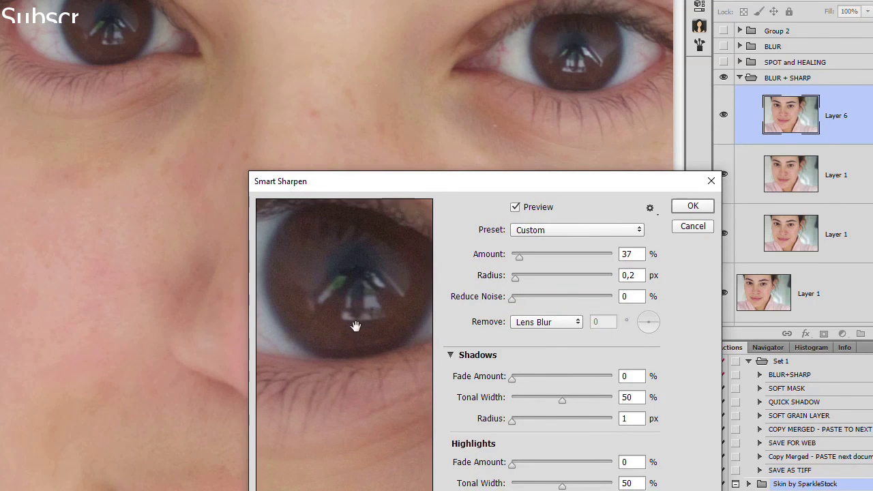
click(537, 277)
drag(521, 256, 543, 255)
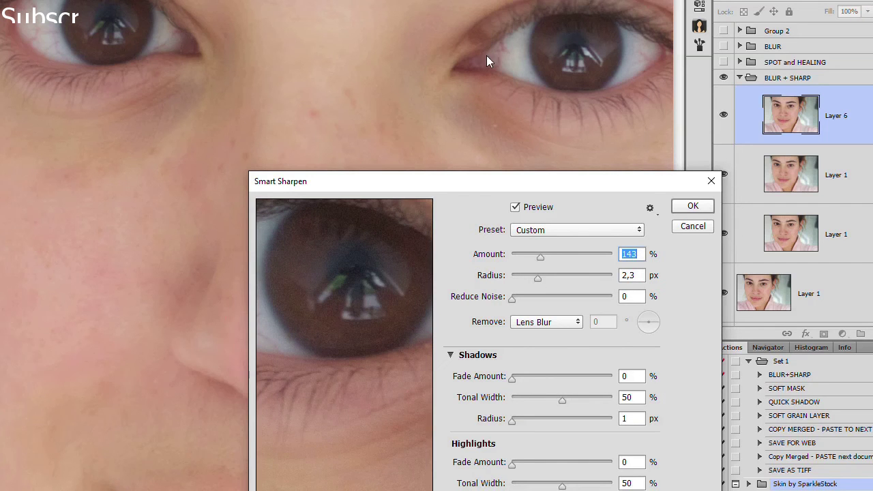
click(581, 93)
click(686, 227)
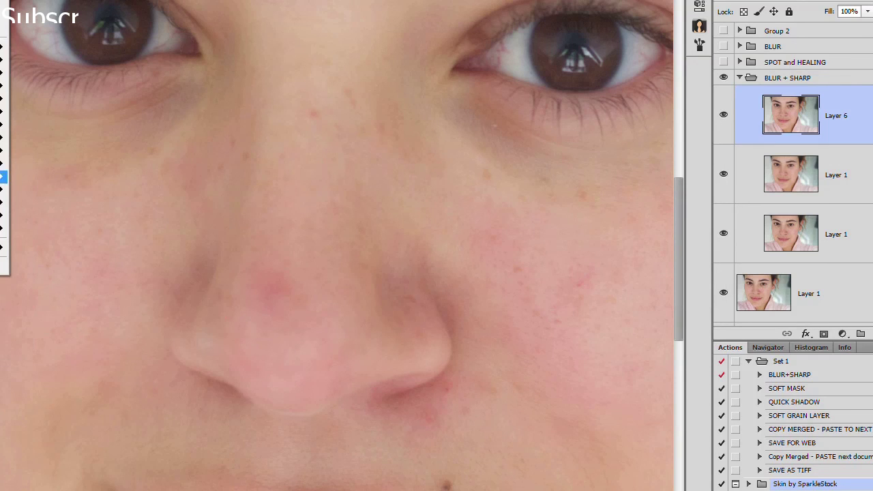
Apply Unsharp Mask with Threshold 0 and compare Layer 6 on and off.
click(38, 231)
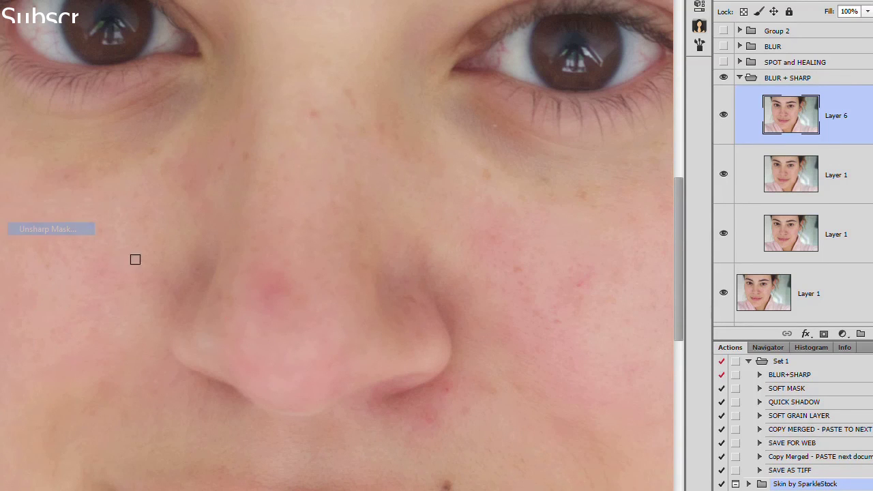
drag(504, 451, 439, 457)
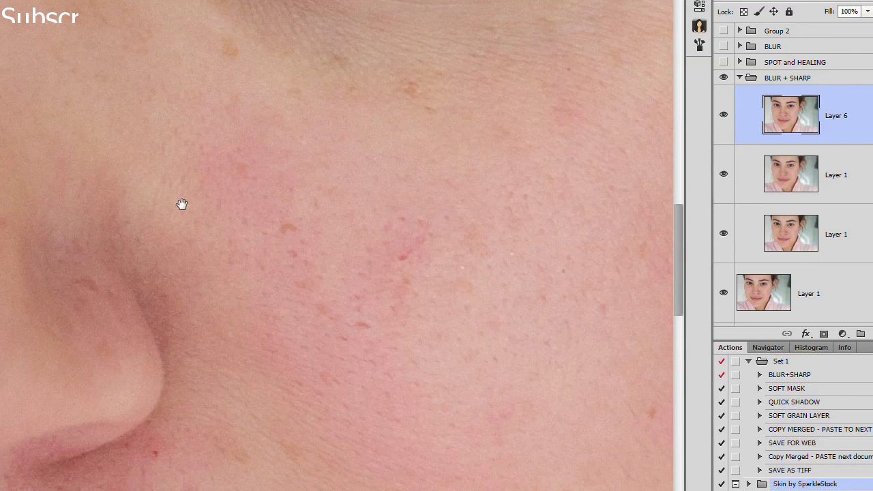
click(725, 118)
click(725, 118)
scroll(389, 229, down, 5)
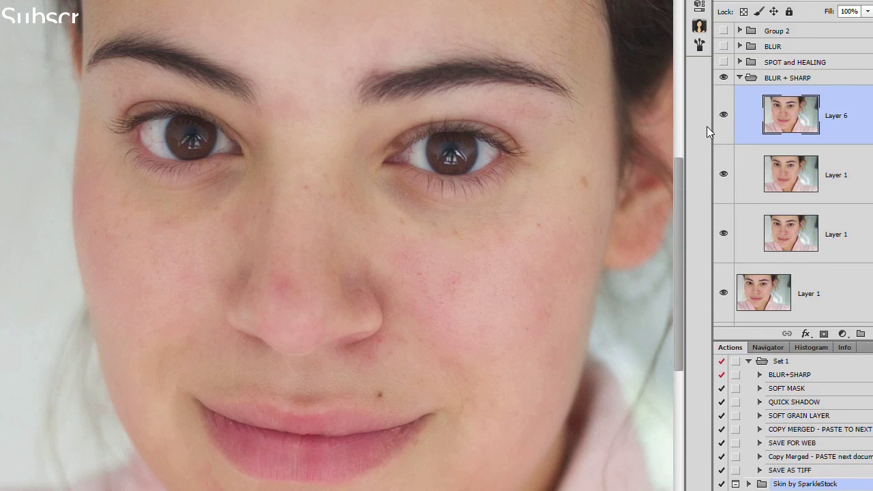
Toggle the BLUR + SHARP group to compare, inspecting the cheek's skin texture.
click(724, 78)
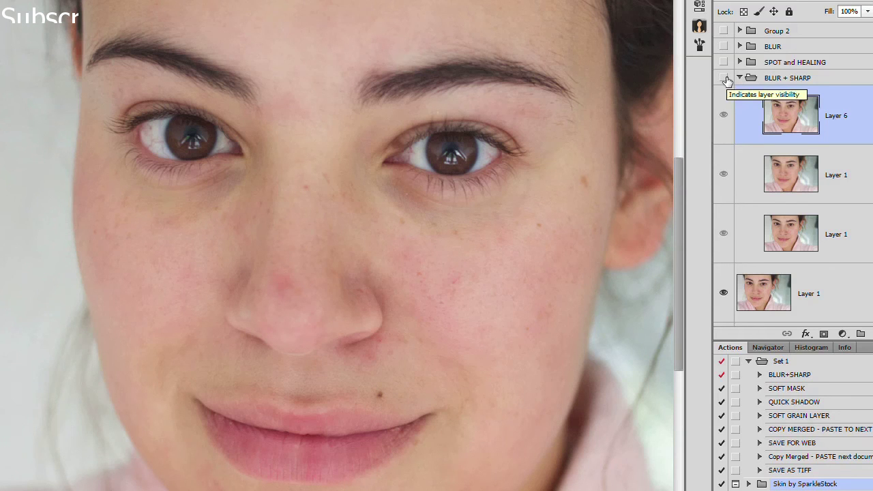
click(725, 79)
click(726, 78)
click(725, 78)
click(726, 79)
click(725, 79)
scroll(331, 269, up, 2)
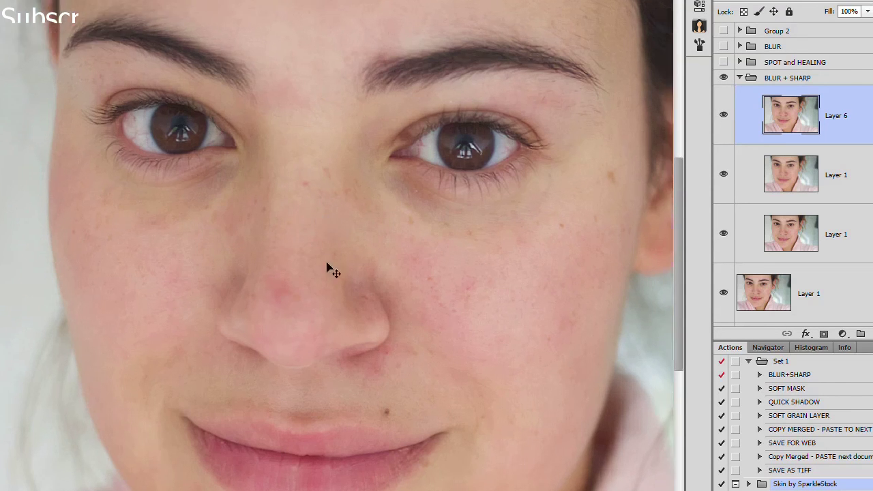
scroll(312, 283, up, 5)
mouse_move(312, 282)
mouse_down()
mouse_move(417, 82)
mouse_move(399, 136)
mouse_move(53, 78)
mouse_move(145, 202)
mouse_move(307, 127)
mouse_move(357, 68)
mouse_move(64, 183)
mouse_move(411, 289)
mouse_up()
scroll(534, 398, down, 3)
scroll(446, 332, down, 1)
scroll(444, 331, down, 2)
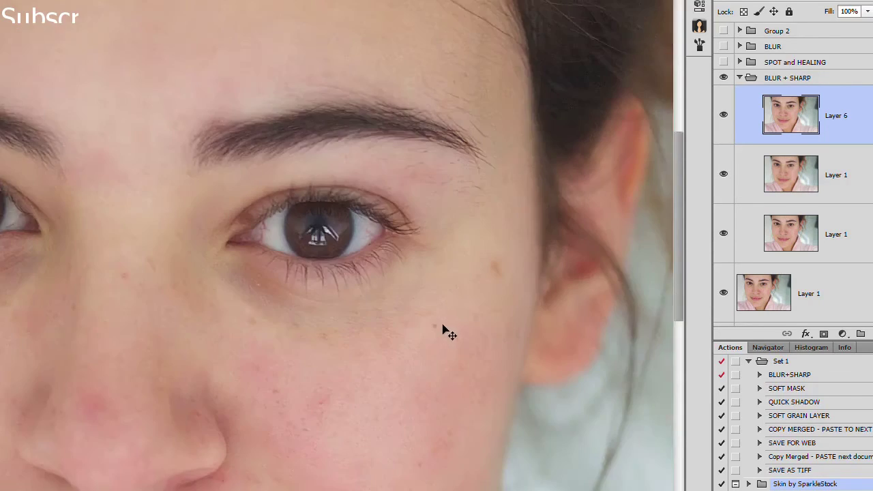
scroll(353, 328, down, 2)
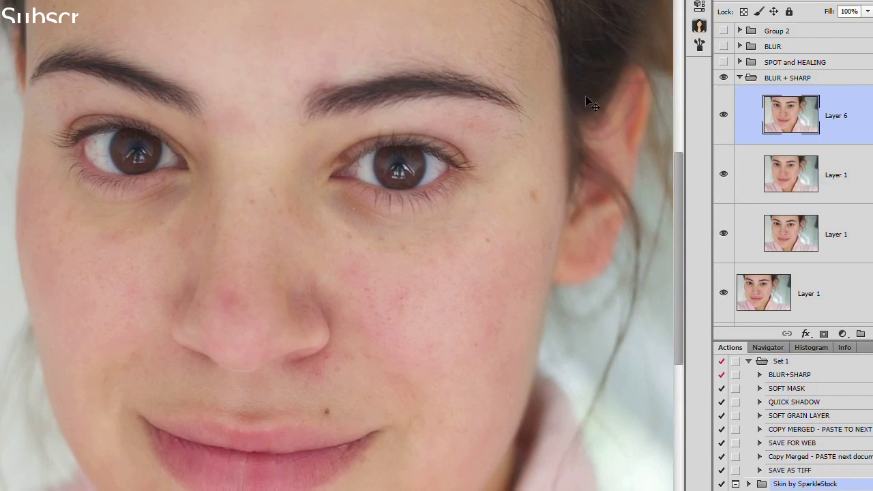
Collapse BLUR + SHARP and colour-label it, SPOT and HEALING, and BLUR red.
click(739, 78)
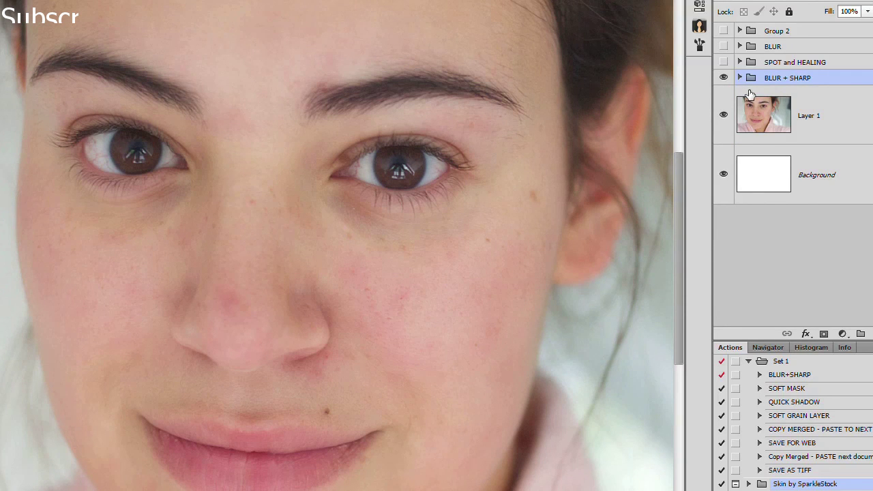
shift+click(803, 62)
shift+click(785, 47)
right_click(785, 46)
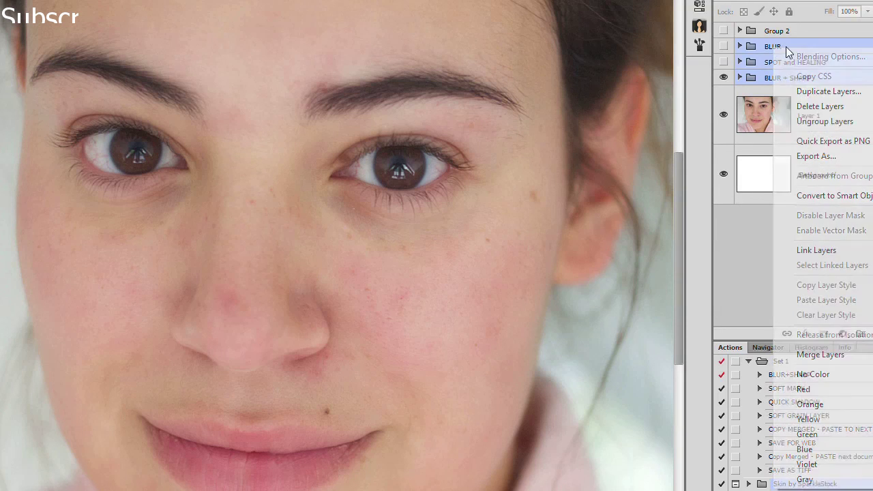
click(815, 389)
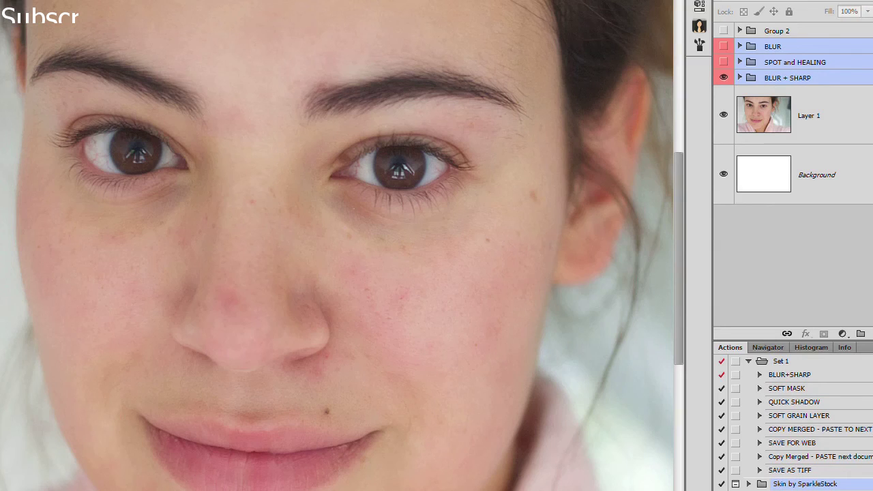
In the WordPad notes, start typing the line 'ГРЕШКИ В РЕТУША'.
key(alt+Tab)
click(141, 185)
text(ГРЕШКИ В РЕТУША)
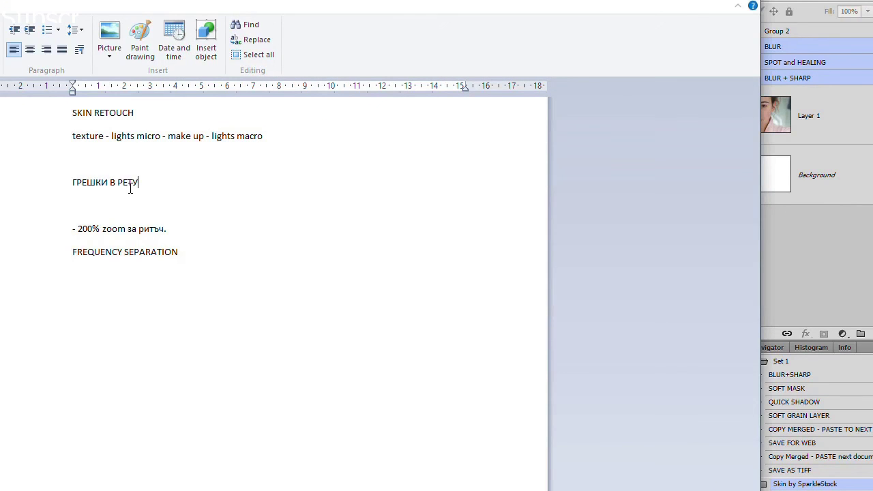